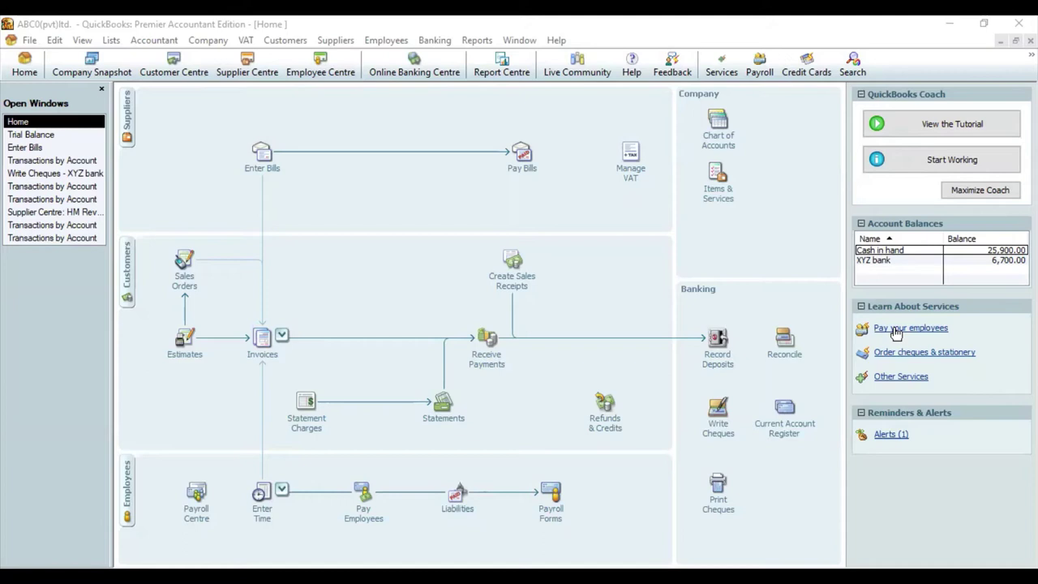
- Start a new supplier record from the Supplier Centre and enter the supplier's name, leaving the opening balance blank
left_click(18, 71)
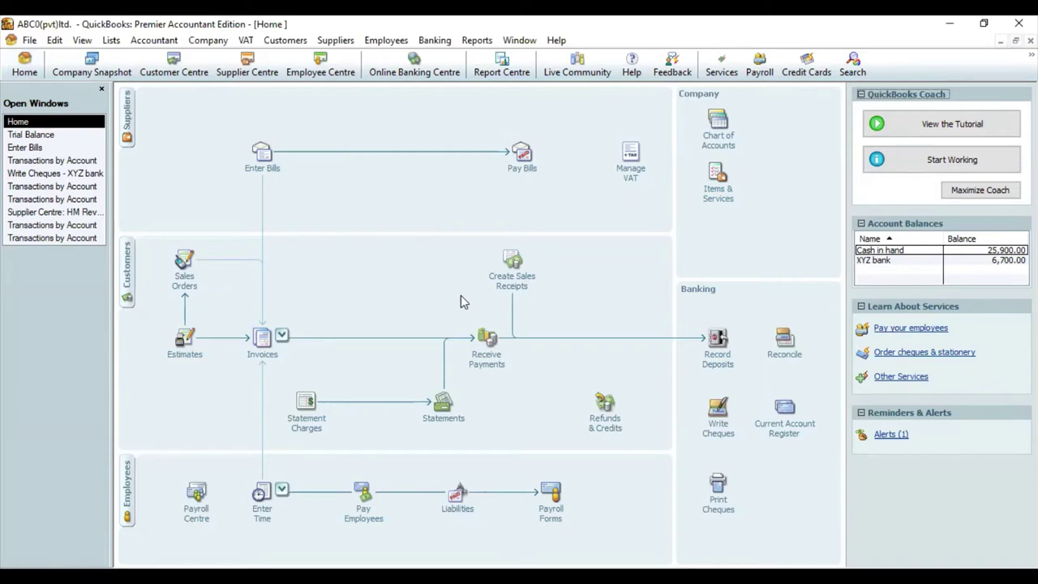
left_click(129, 121)
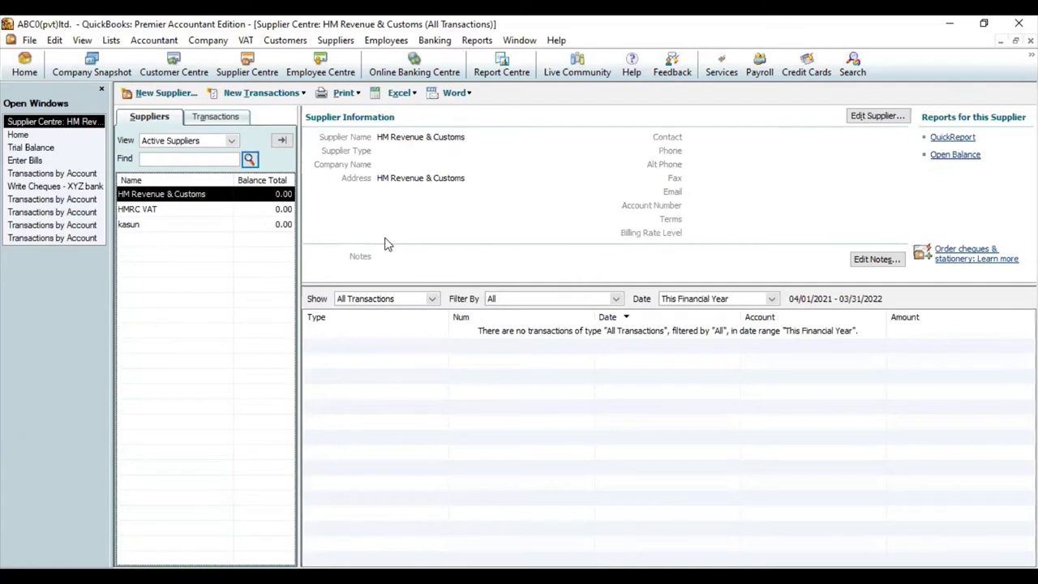
left_click(150, 94)
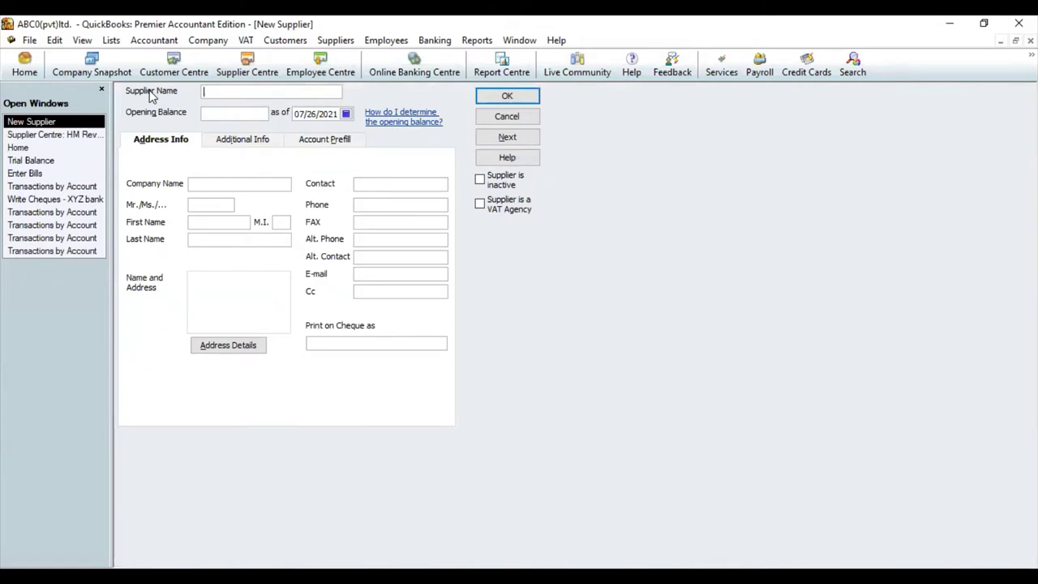
type("Perera")
left_click(238, 113)
- Enter TYU Company as the supplier's company, fill the title field with the supplier's name, and save the supplier
left_click(254, 183)
type("TYU Company")
left_click(209, 204)
type("P")
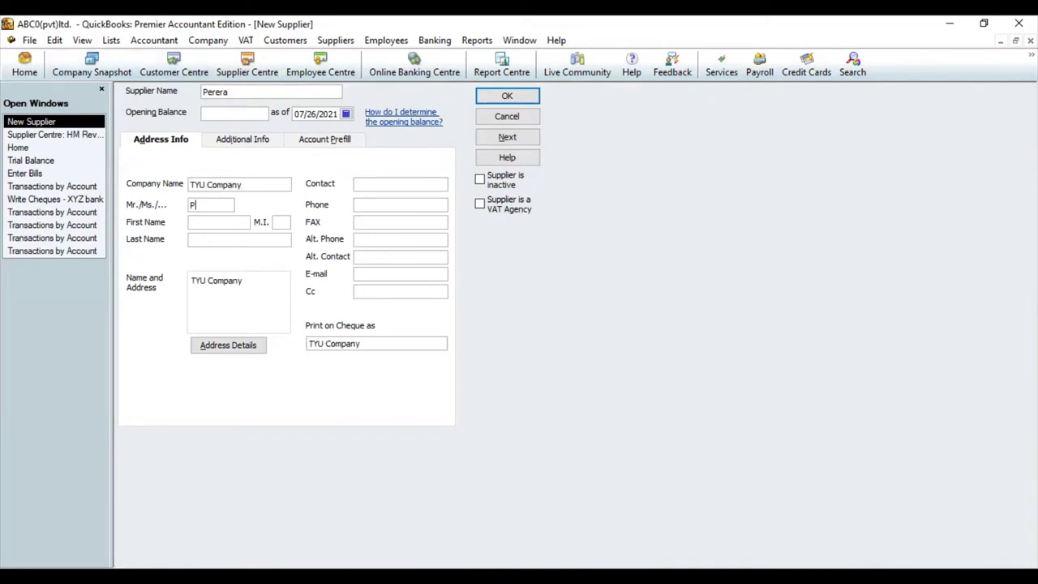
type("erera")
left_click(237, 225)
left_click(520, 96)
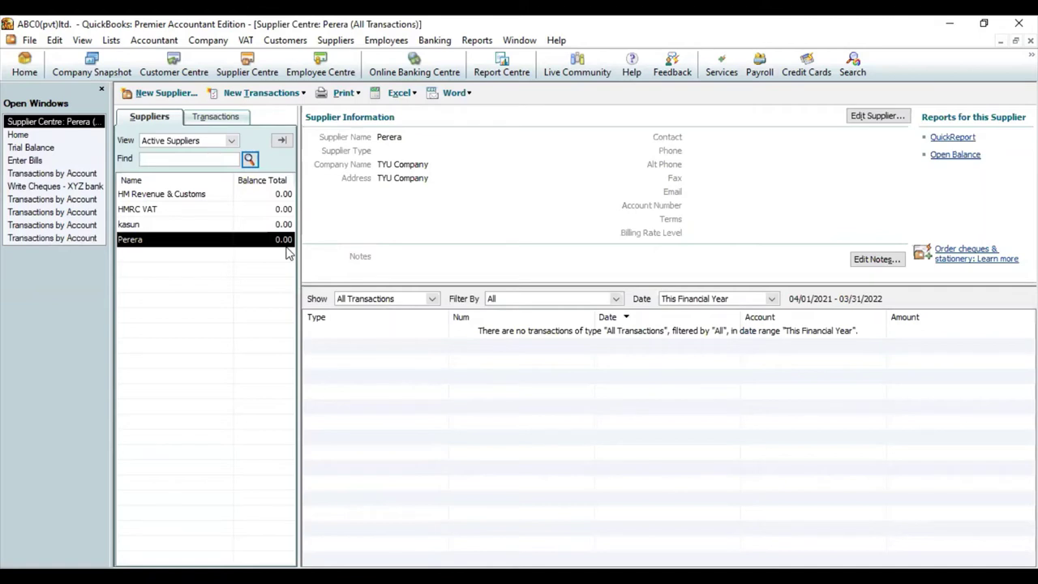
- Start a new bill and choose the newly added TYU Company supplier
left_click(57, 138)
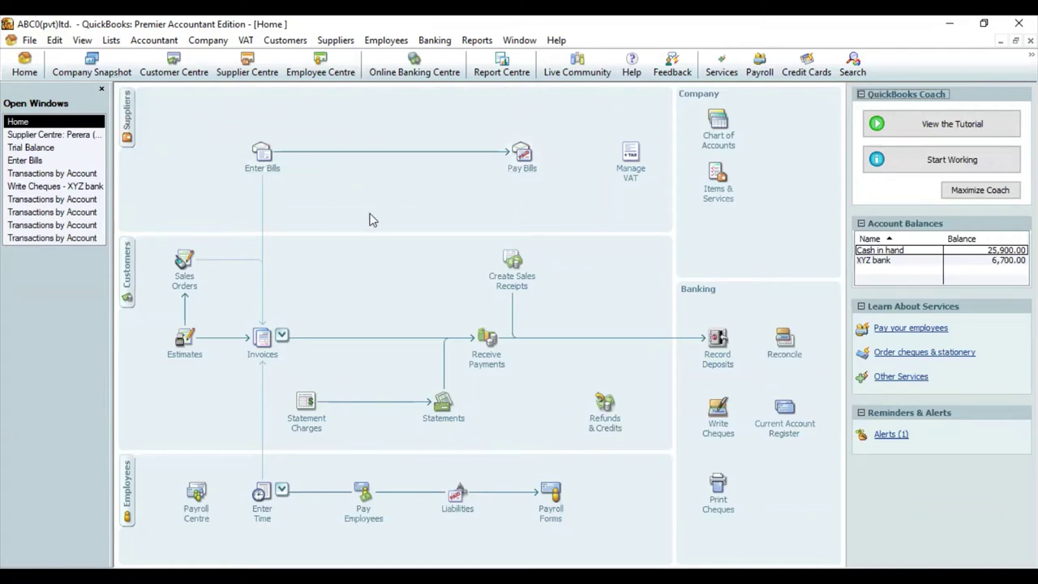
left_click(259, 154)
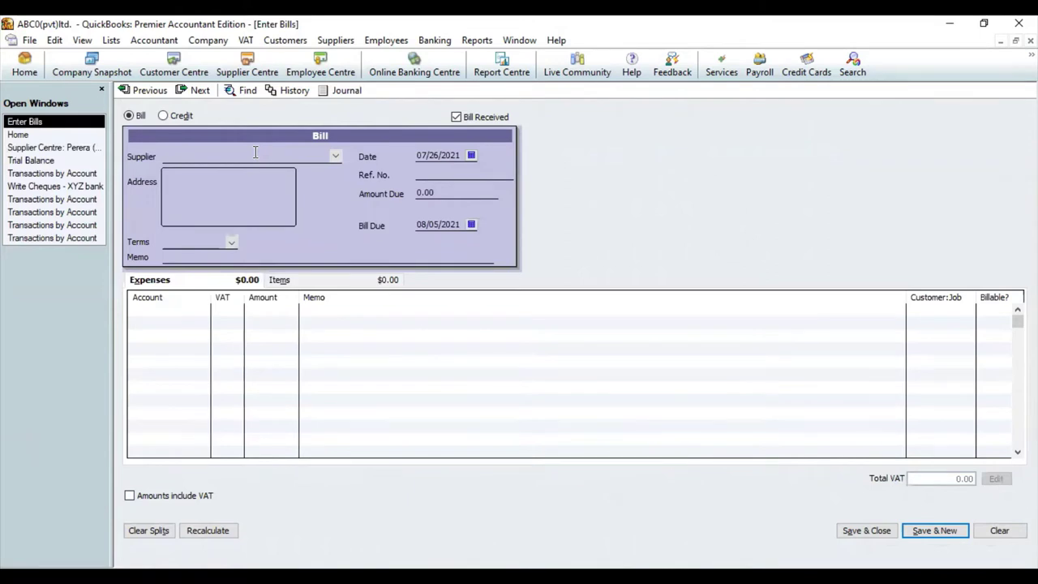
type("Perera")
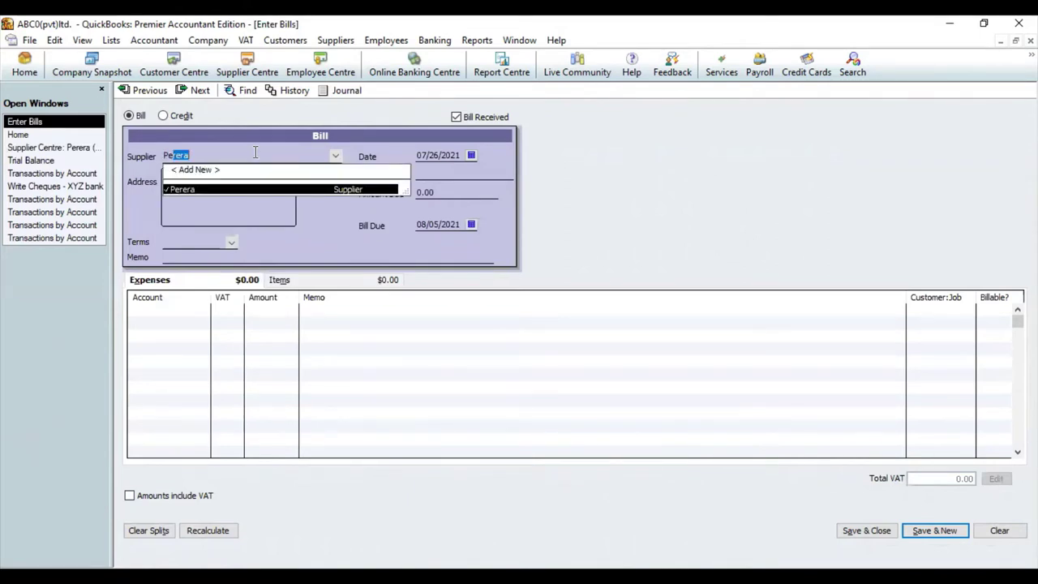
left_click(220, 190)
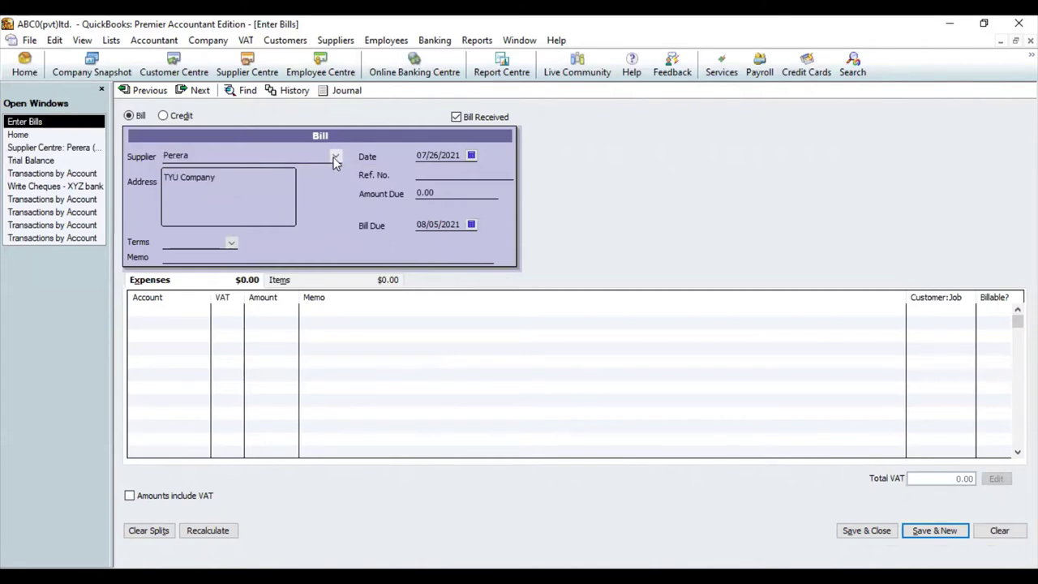
left_click(335, 157)
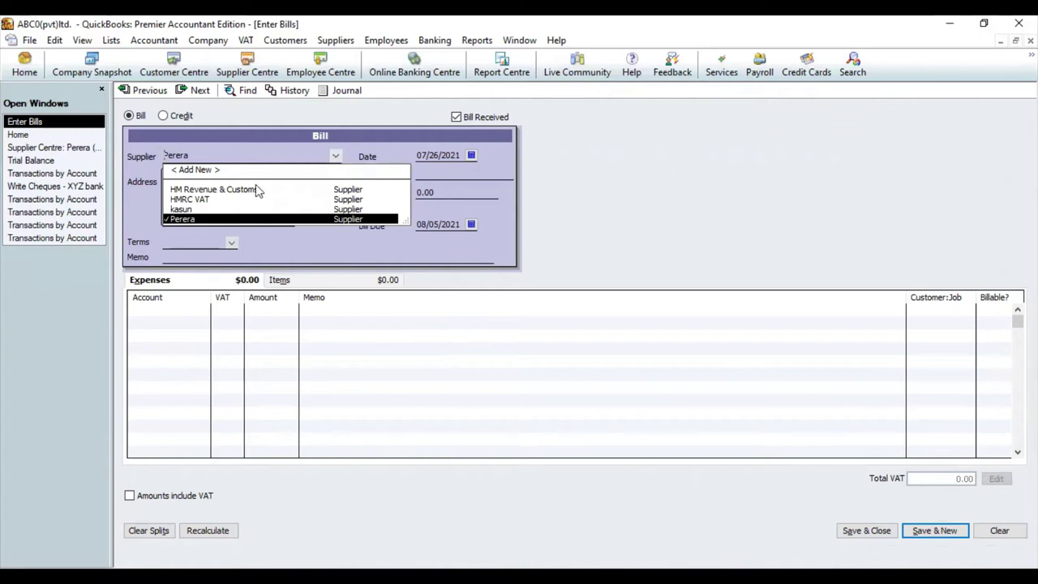
left_click(776, 225)
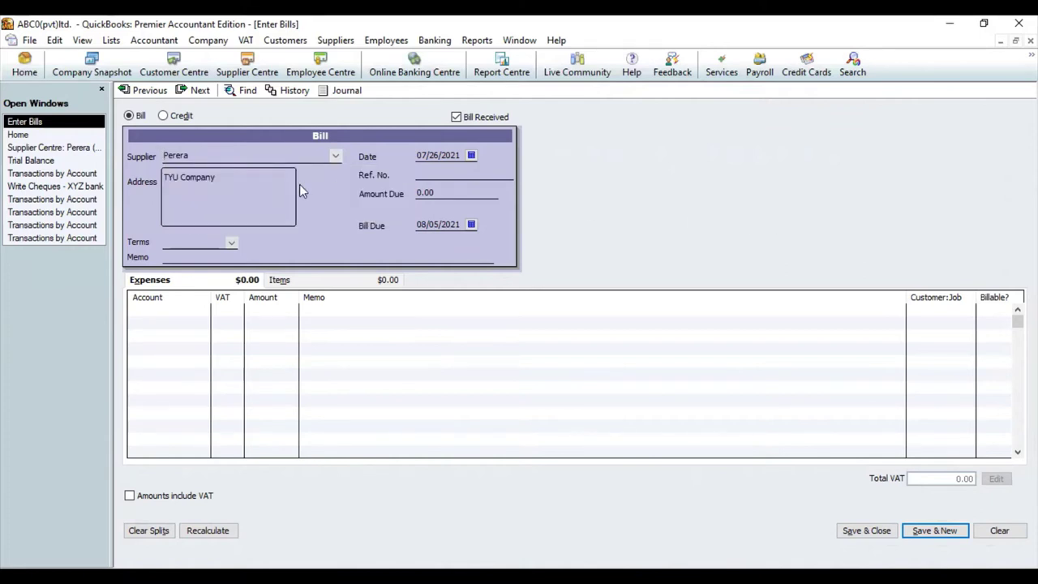
- Set the bill's date to 04/02/2020
left_click(472, 155)
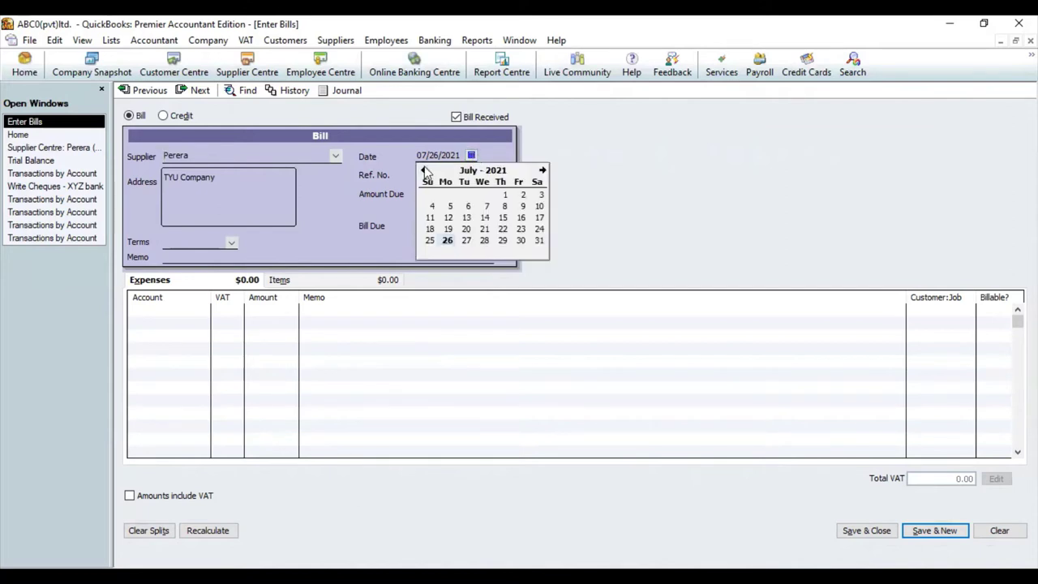
left_click(422, 171)
left_click(422, 170)
left_click(422, 170)
left_click(422, 171)
left_click(422, 170)
left_click(422, 171)
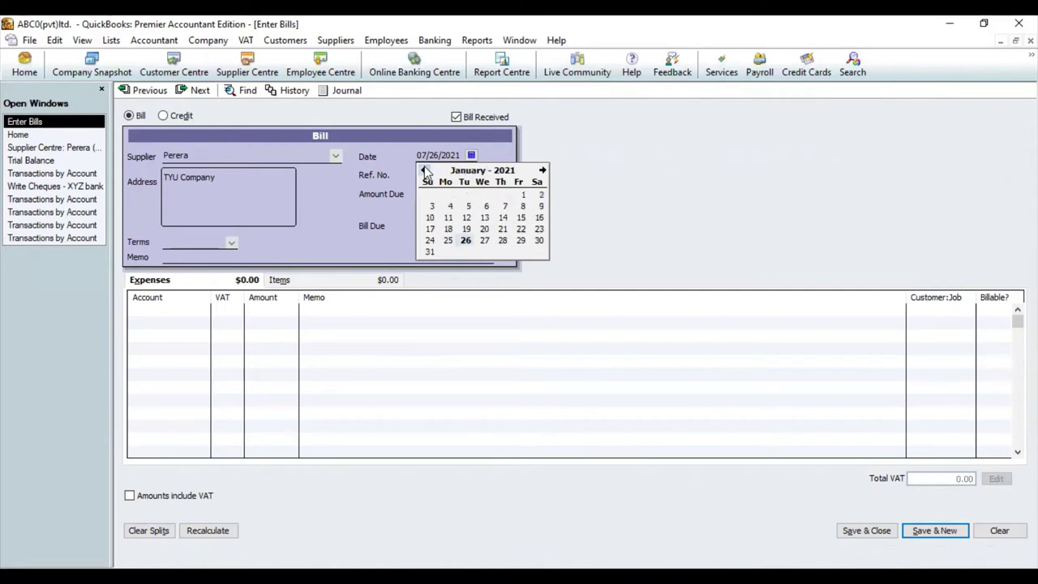
left_click(423, 170)
left_click(423, 170)
left_click(423, 171)
left_click(422, 170)
left_click(423, 170)
left_click(422, 170)
left_click(423, 171)
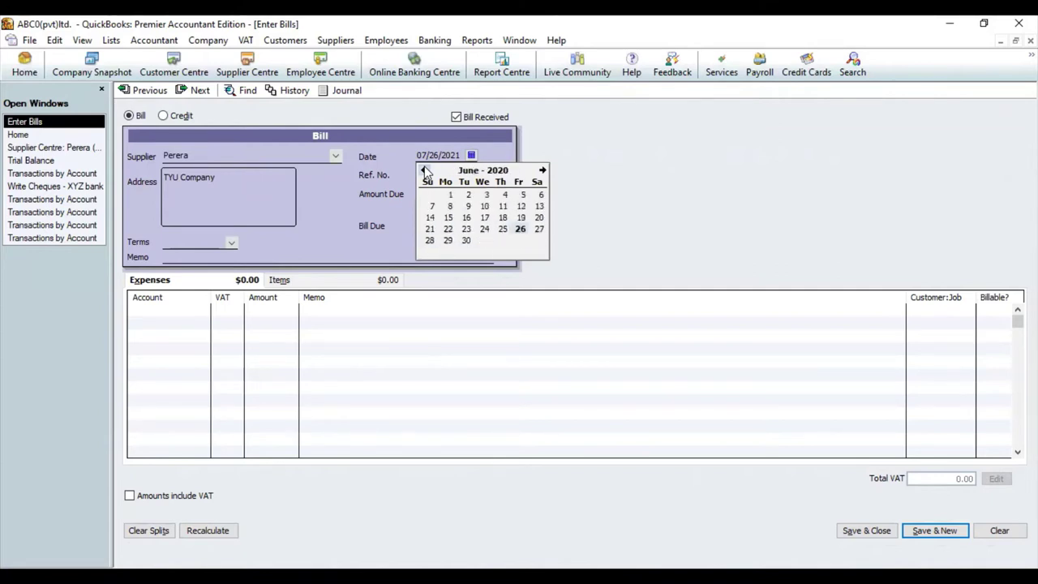
left_click(423, 170)
left_click(422, 171)
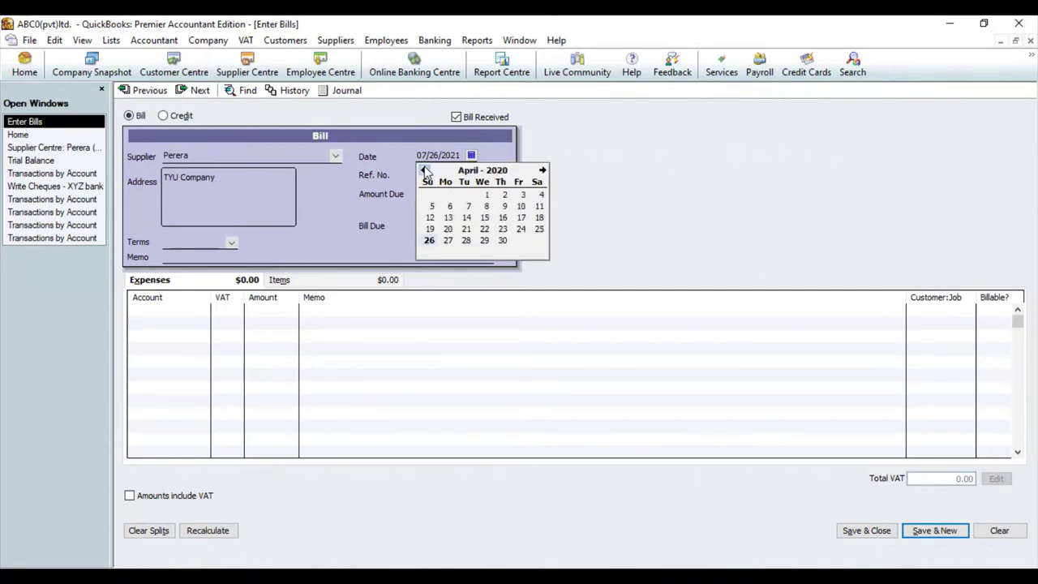
left_click(502, 195)
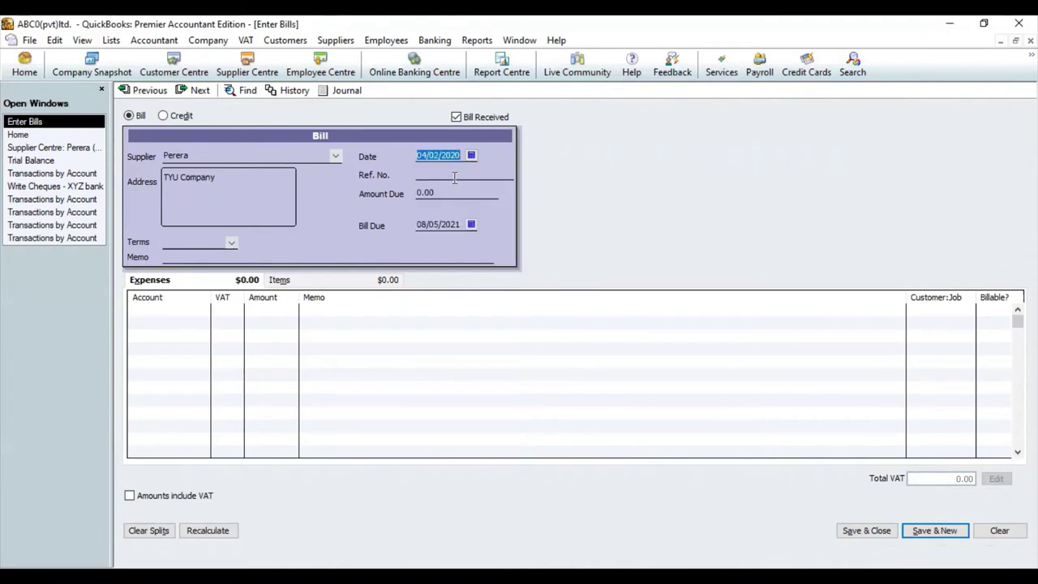
- Enter the bill's reference number and set the amount due to 100,000.00
left_click(454, 174)
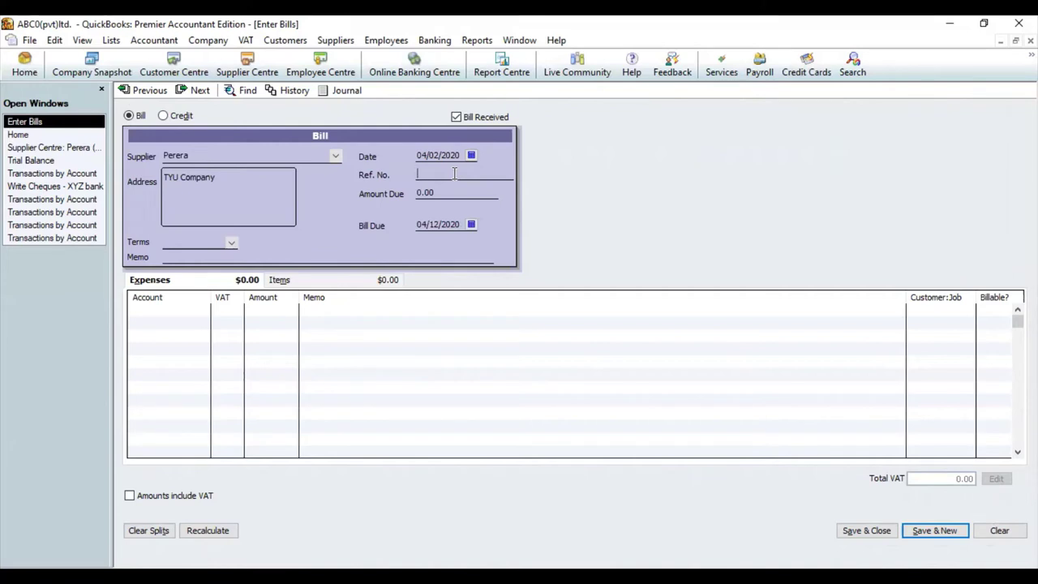
type("12345")
left_click(452, 196)
key("BackSpace")
key("BackSpace")
key("BackSpace")
key("BackSpace")
type("100000")
- Set the bill's due date to 04/30/2020
left_click(471, 232)
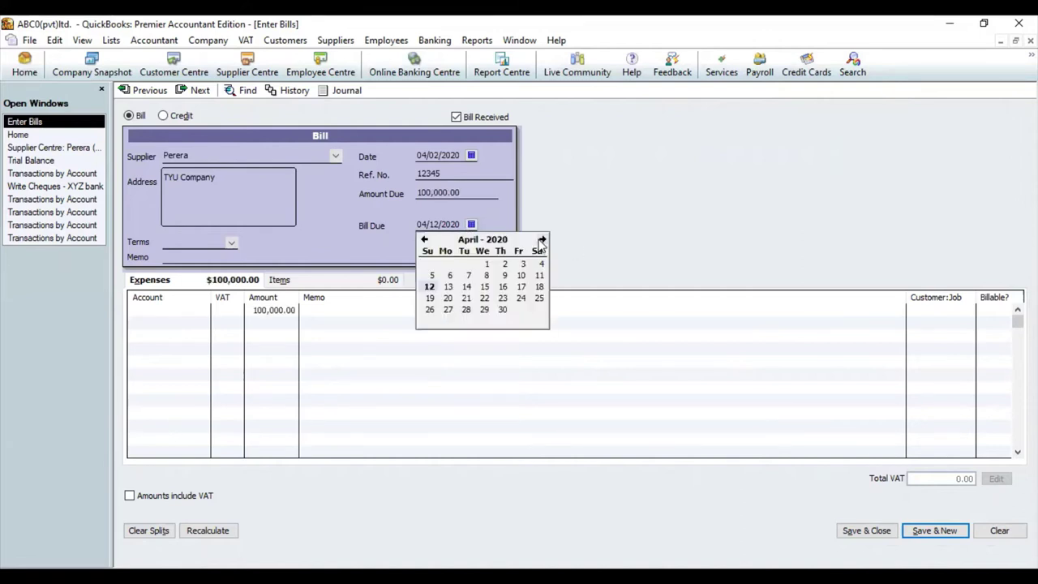
left_click(541, 239)
left_click(424, 240)
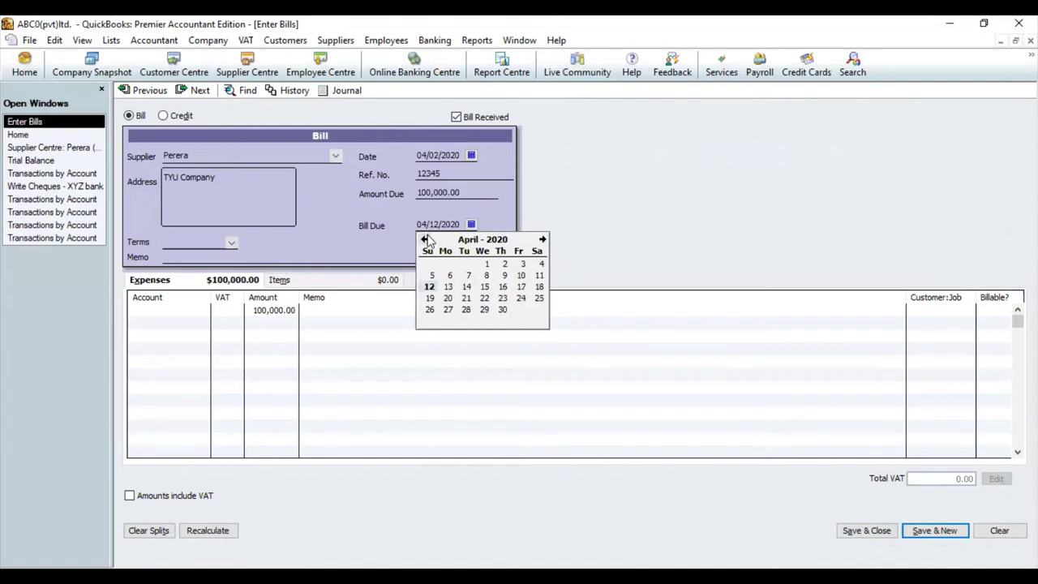
left_click(503, 309)
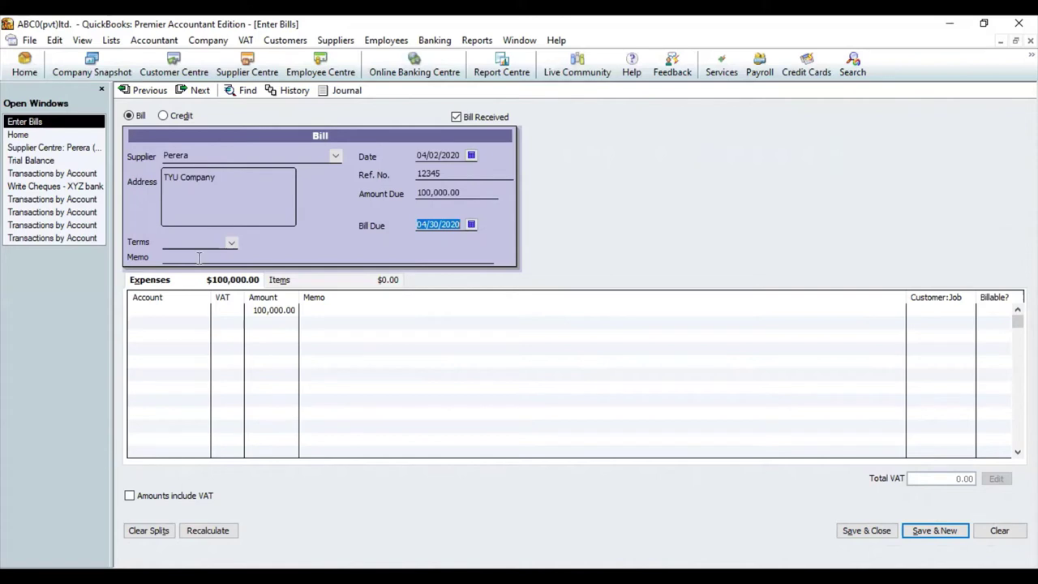
- Assign the bill's expense line to the Purcharse account and save the bill despite its past date
left_click(153, 316)
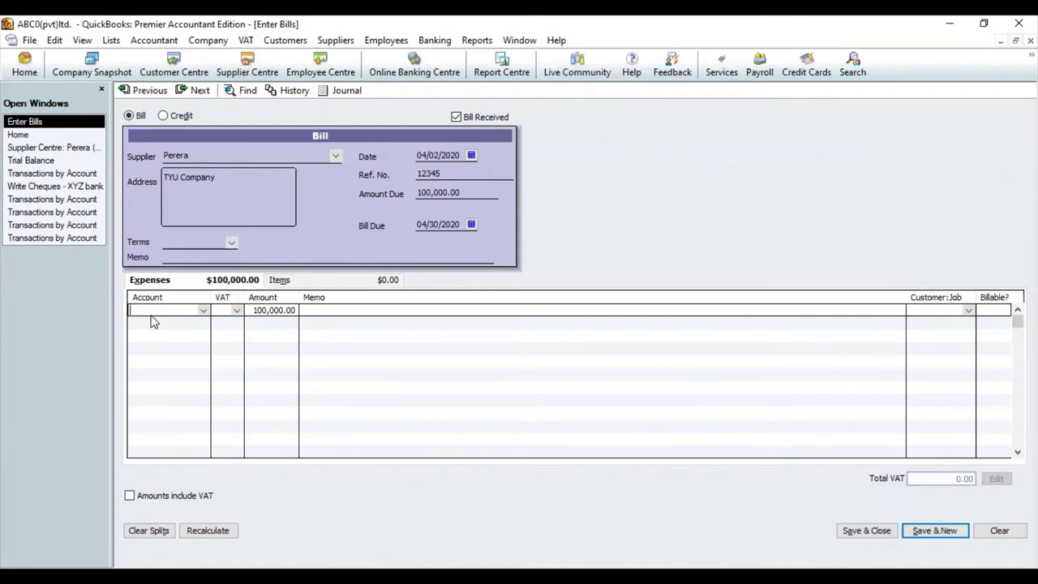
type("Purcharse")
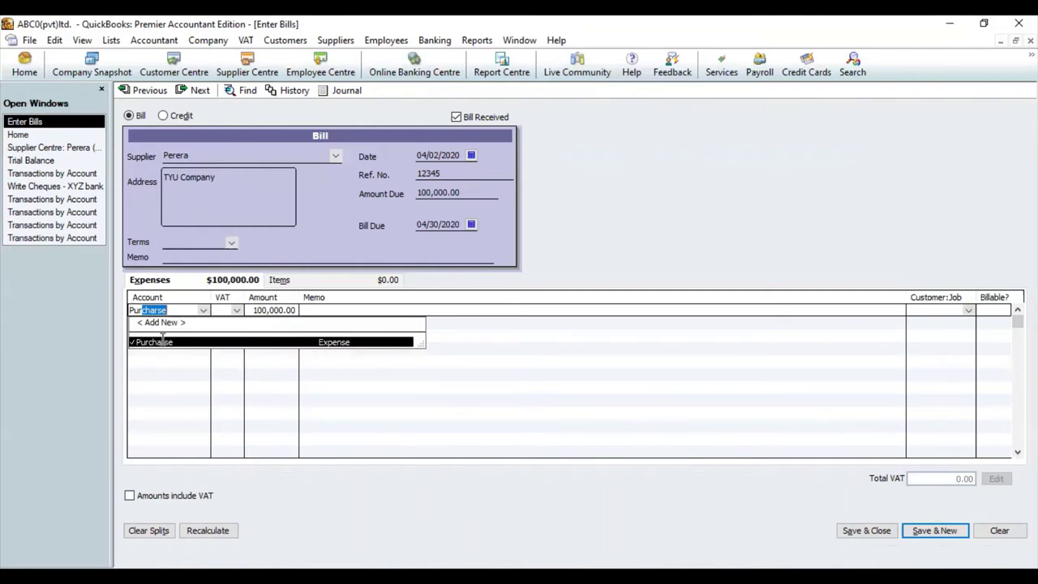
left_click(162, 342)
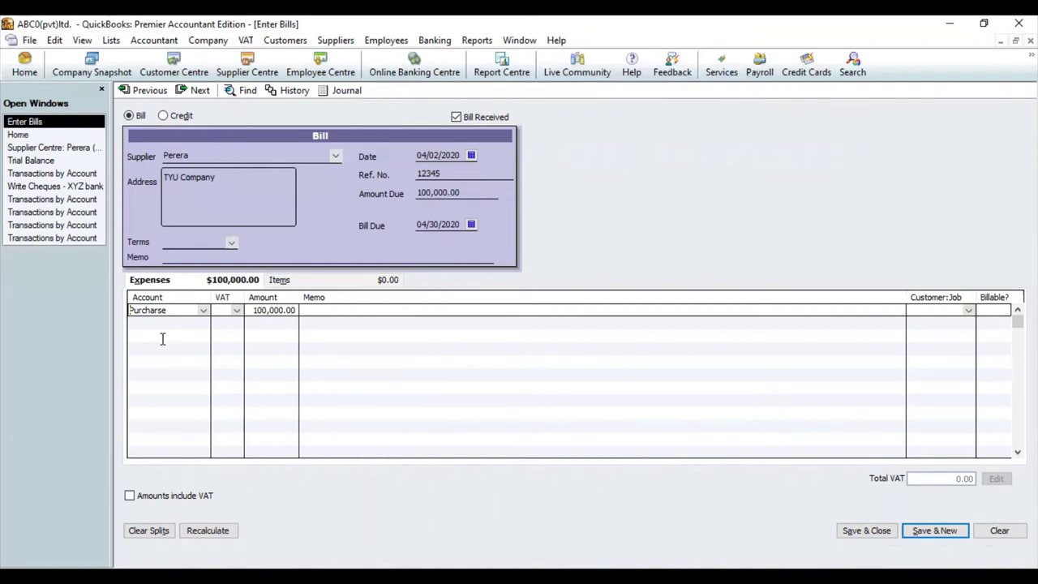
key("ctrl+s")
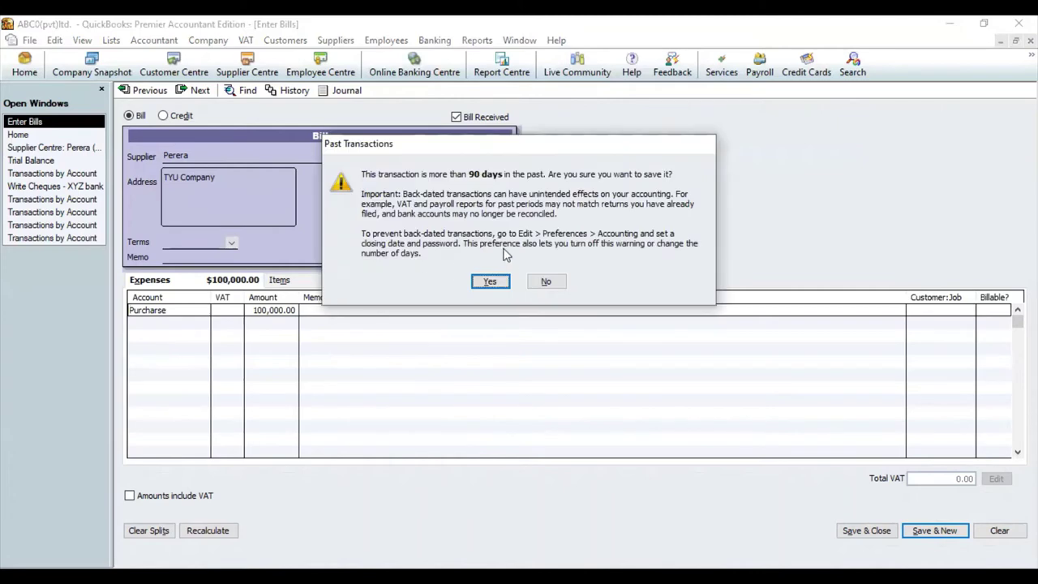
left_click(489, 282)
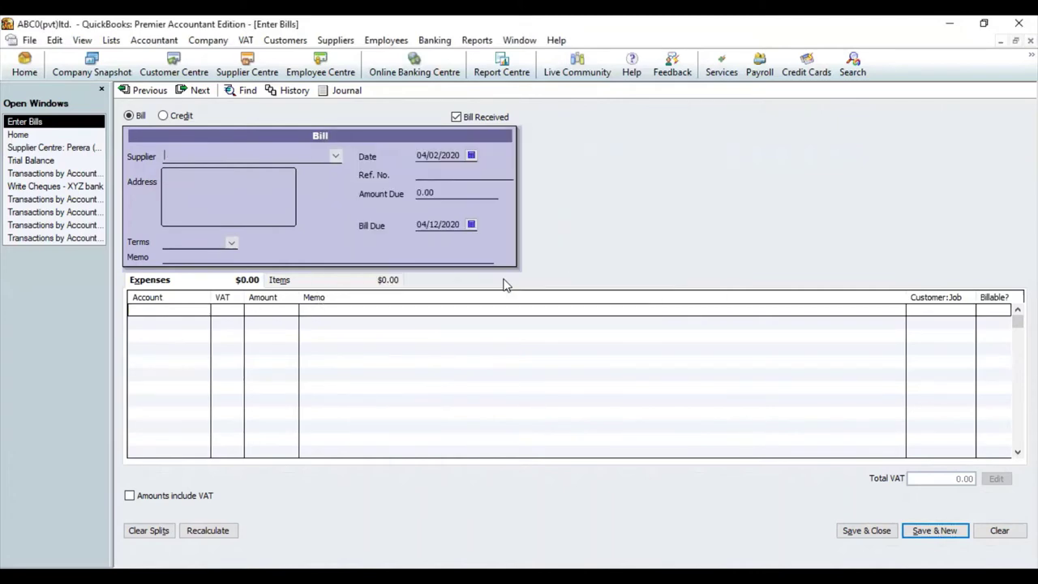
- Check the Accounts Payable and Purcharse balances in the Trial Balance, and inspect the new bill among the Accounts Payable transactions
left_click(28, 163)
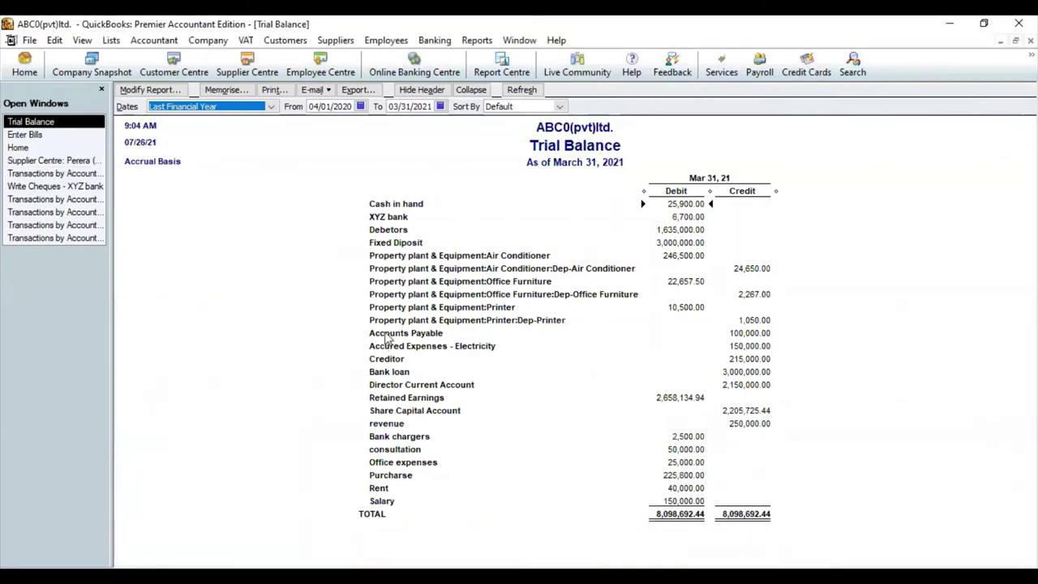
left_click(752, 334)
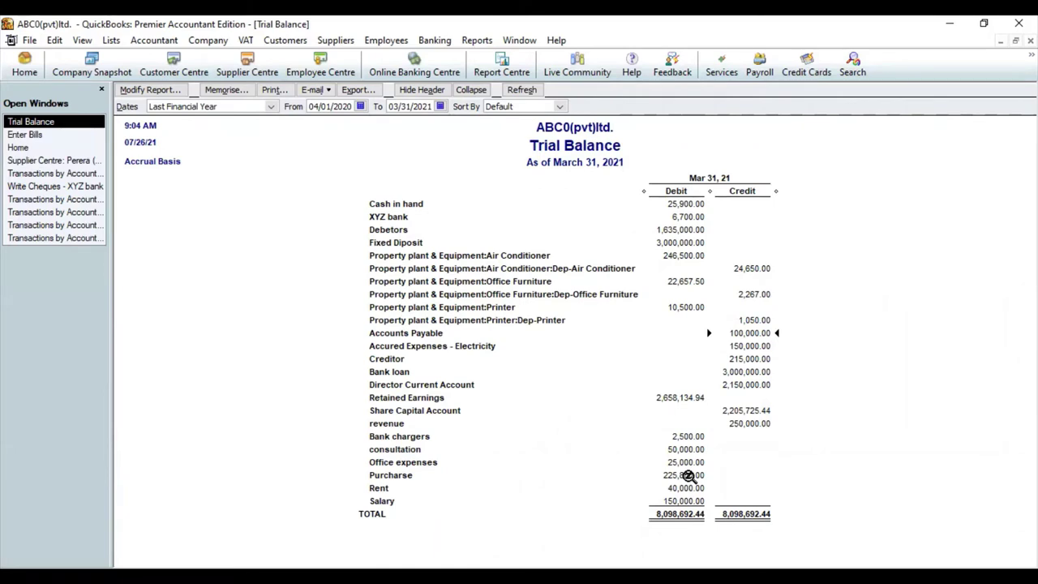
left_click(689, 476)
left_click(752, 334)
double_click(752, 335)
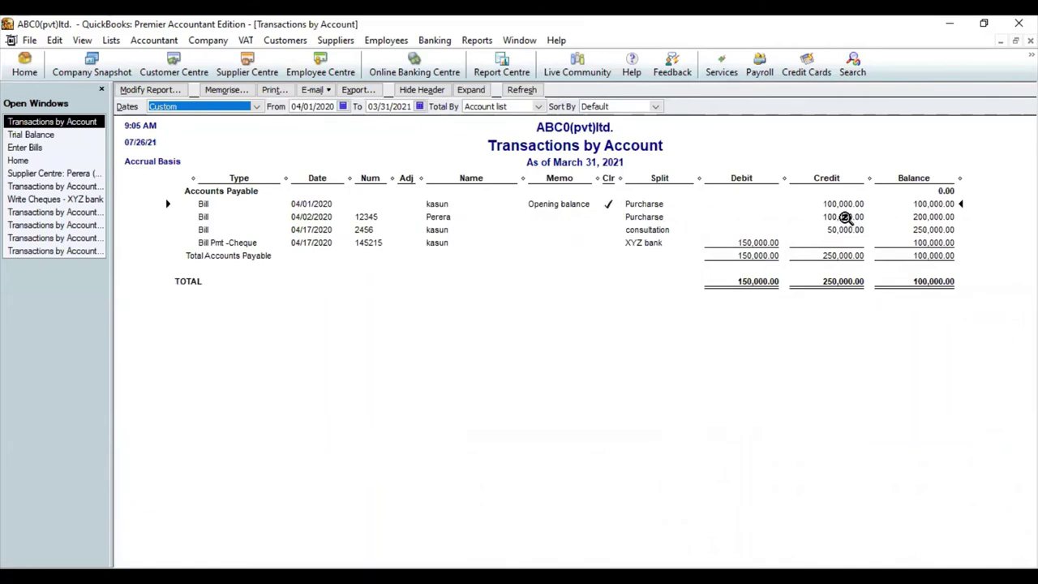
left_click(845, 218)
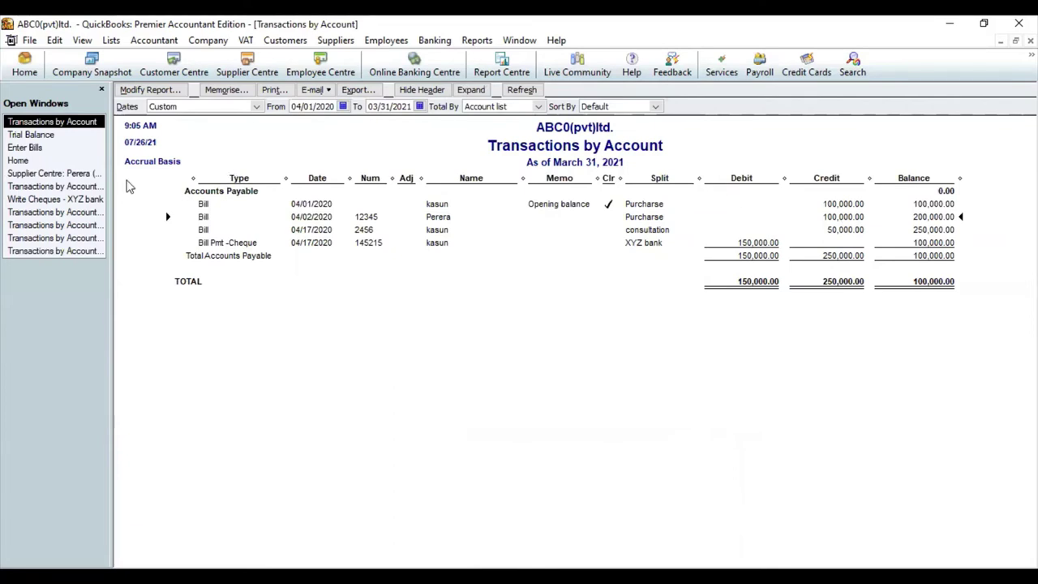
left_click(32, 161)
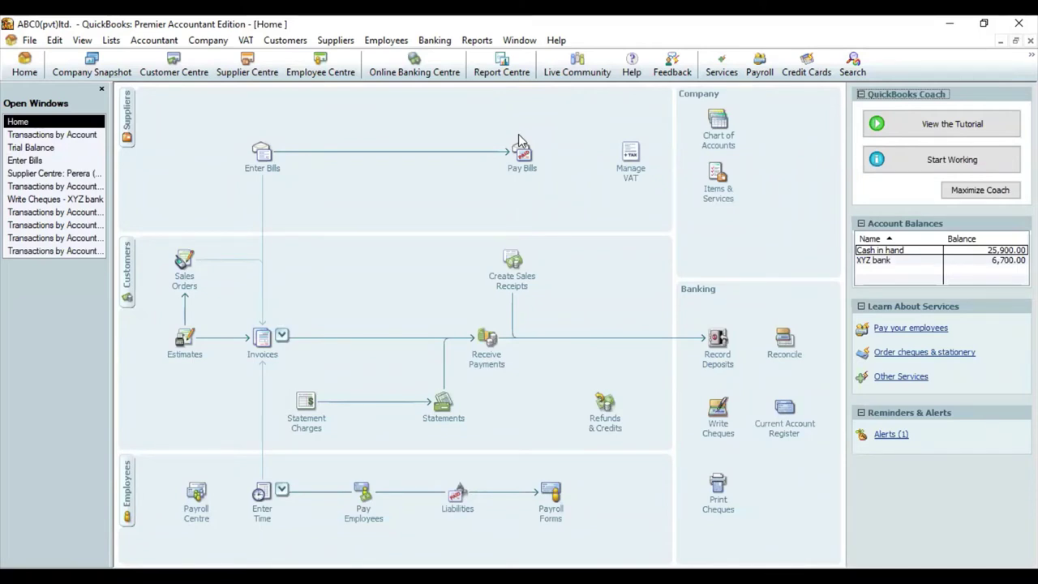
left_click(261, 154)
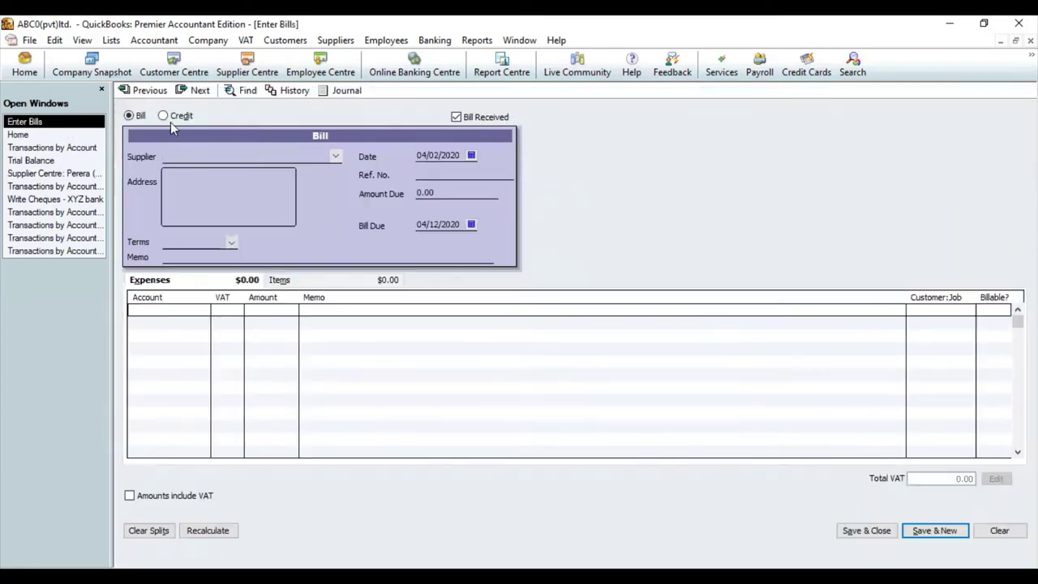
left_click(53, 133)
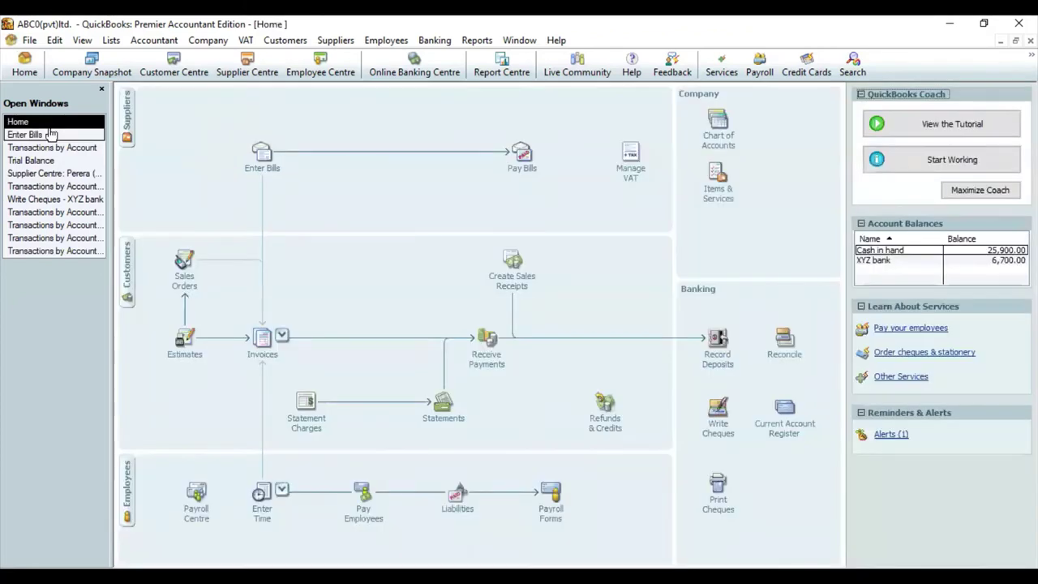
- Start a new supplier record from the Supplier Centre and enter the supplier's name
left_click(126, 128)
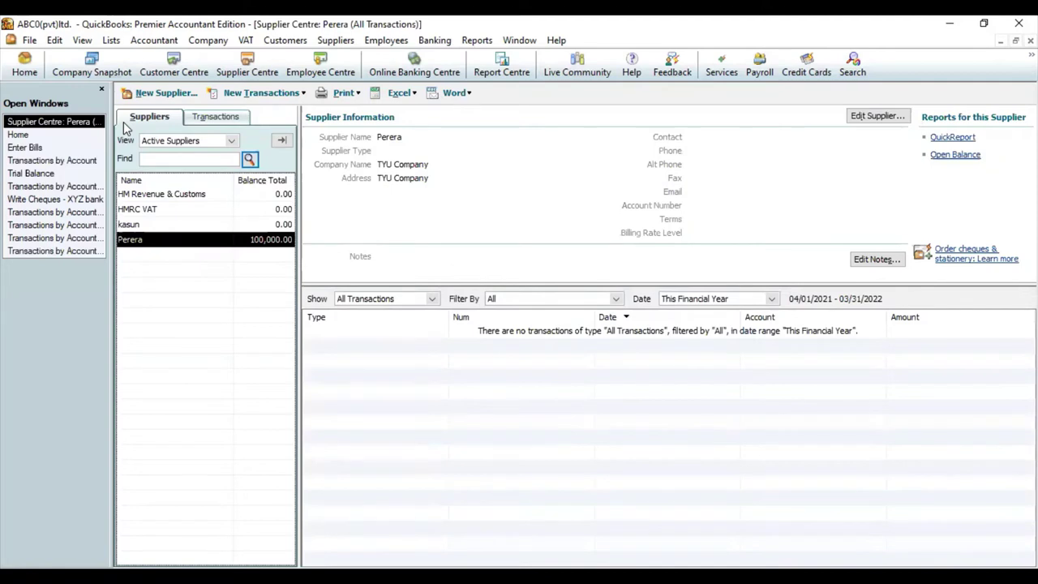
left_click(160, 94)
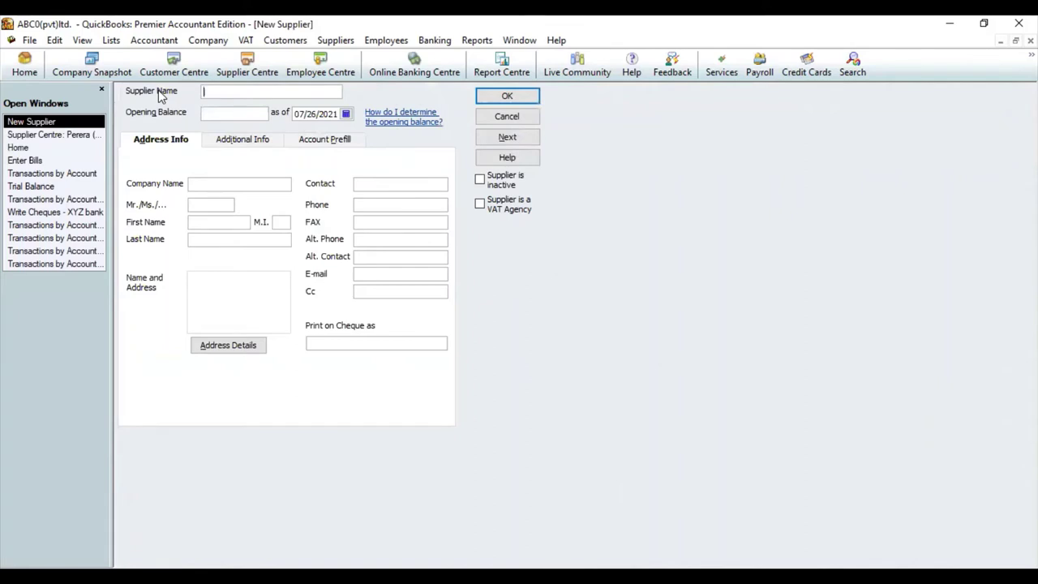
type("Ajithd")
key("BackSpace")
- Give the new supplier an opening balance of 50,000.00 as of 04/01/2021
left_click(346, 115)
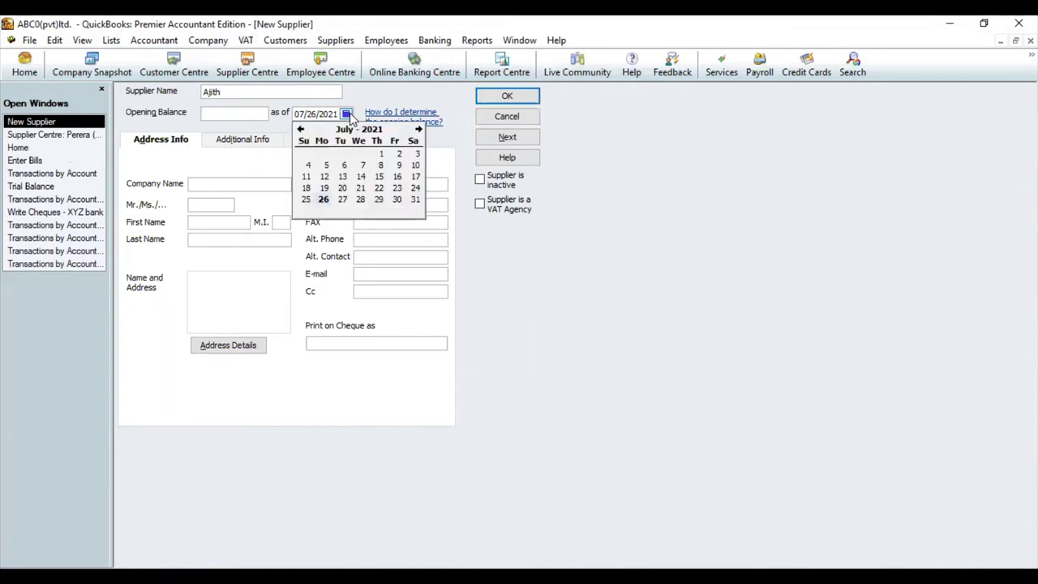
left_click(300, 130)
left_click(300, 129)
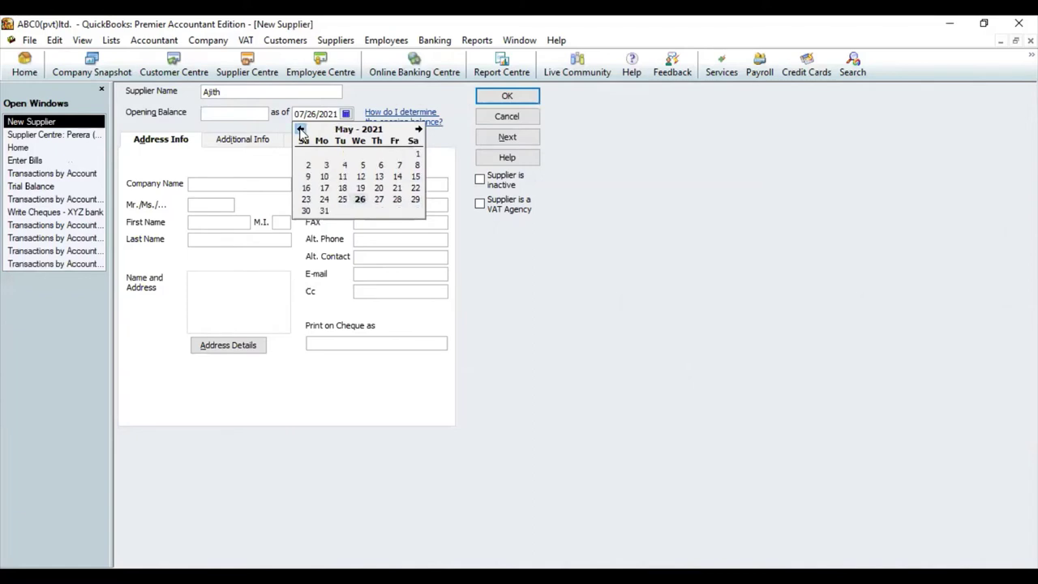
left_click(300, 130)
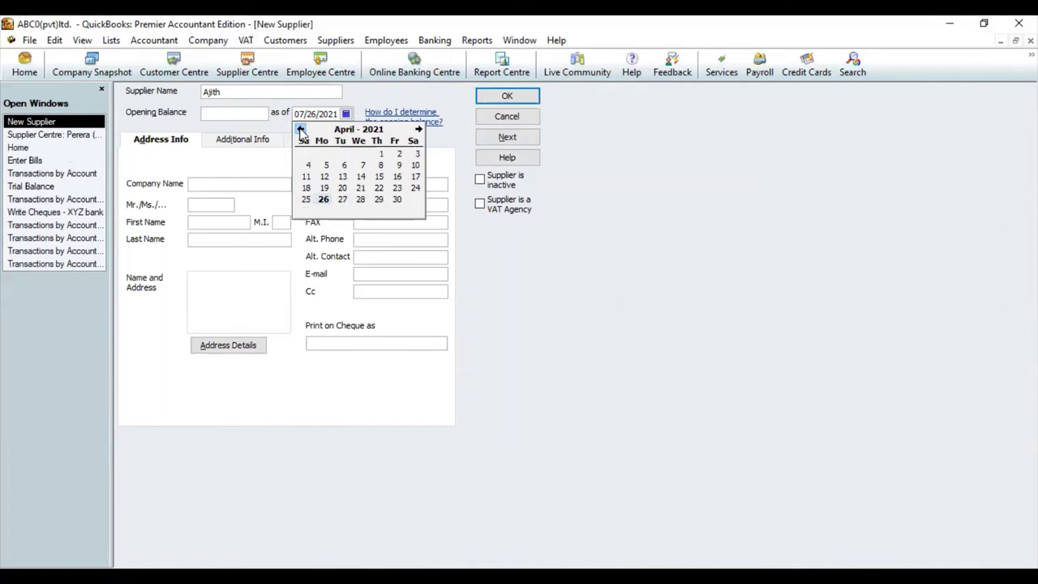
left_click(378, 155)
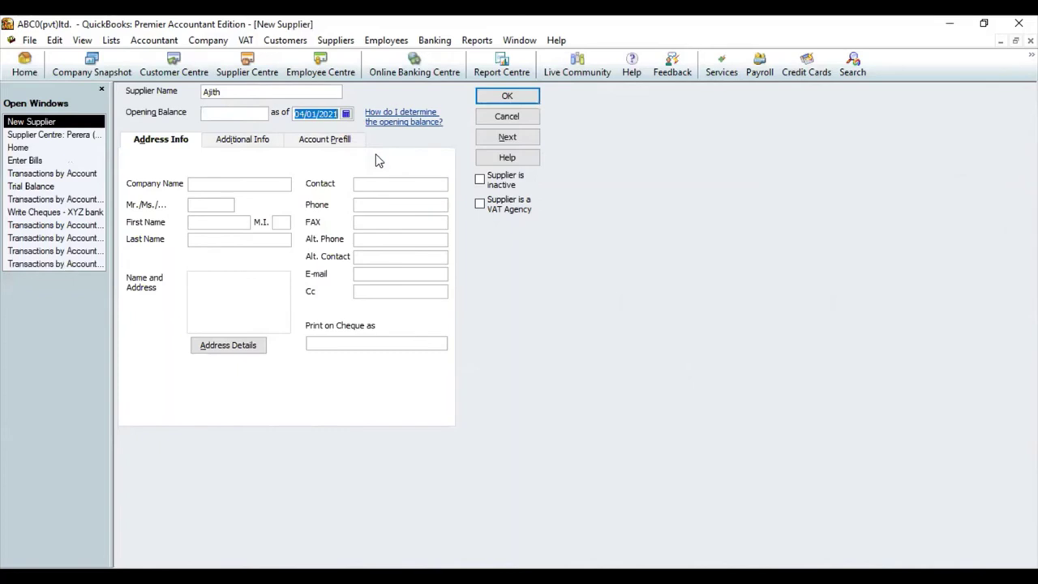
left_click(248, 112)
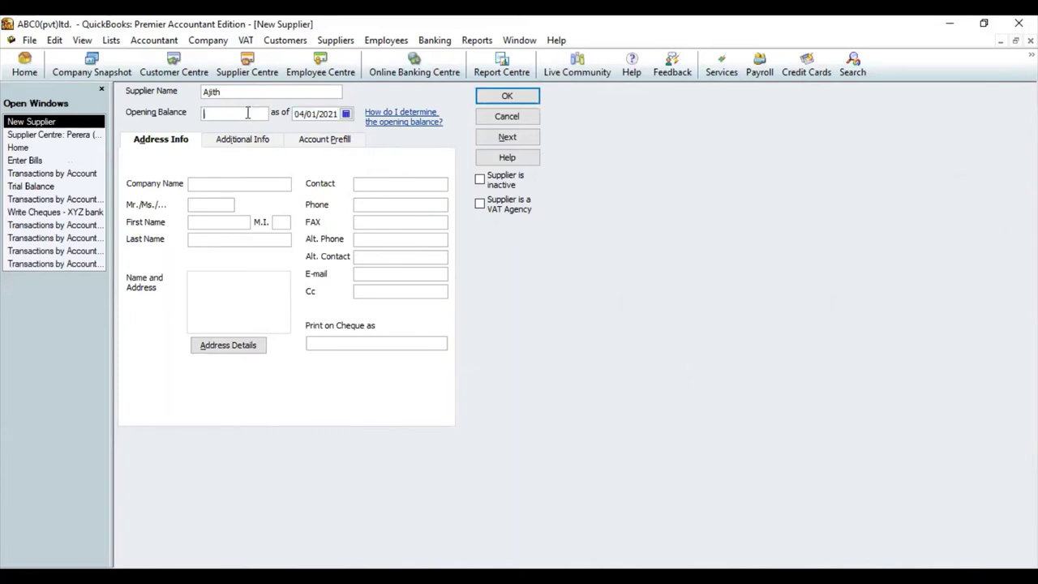
type("50000")
- Enter DFH company as the supplier's company name and save the record despite its past opening-balance date
left_click(225, 182)
type("DFH company")
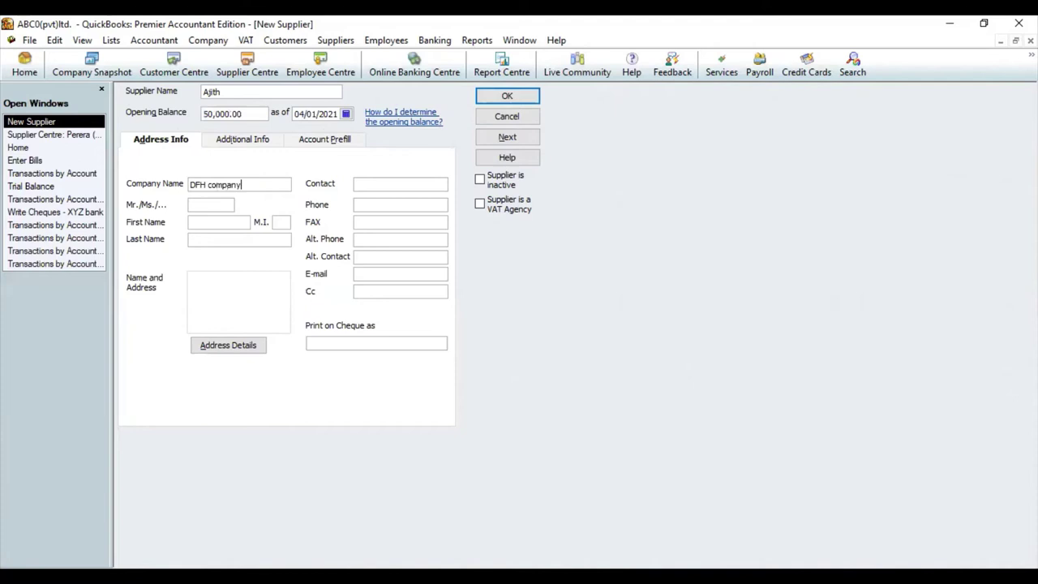
left_click(206, 204)
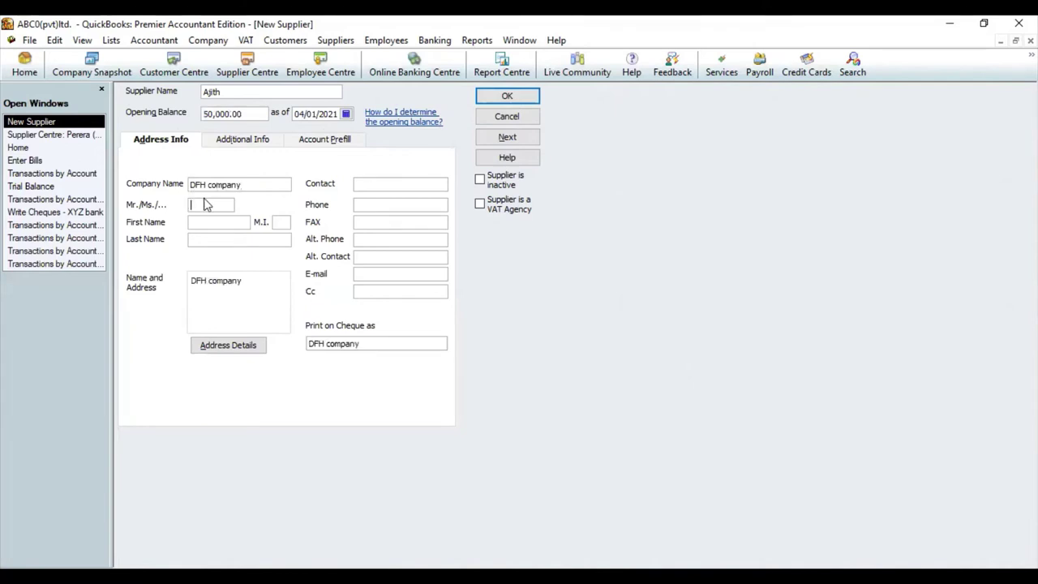
left_click(506, 98)
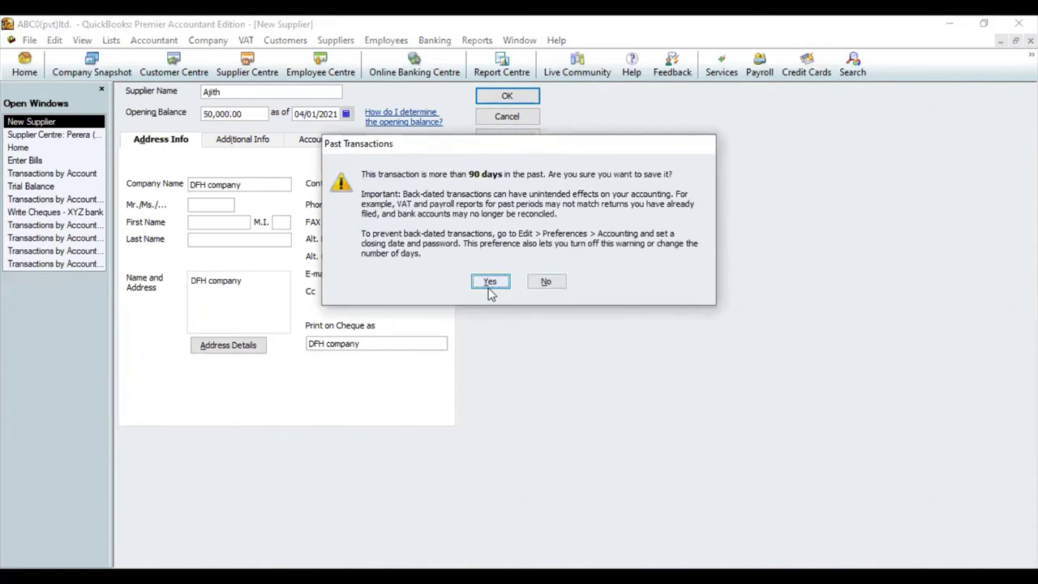
left_click(490, 284)
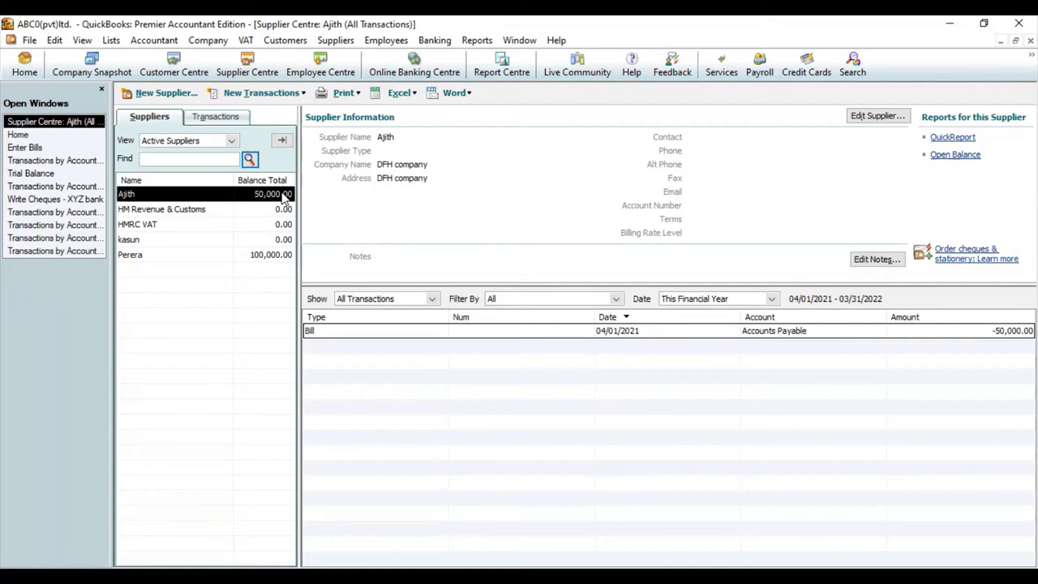
- Start a new bill for the DFH company supplier dated 04/10/2020 and enter its reference number
left_click(47, 135)
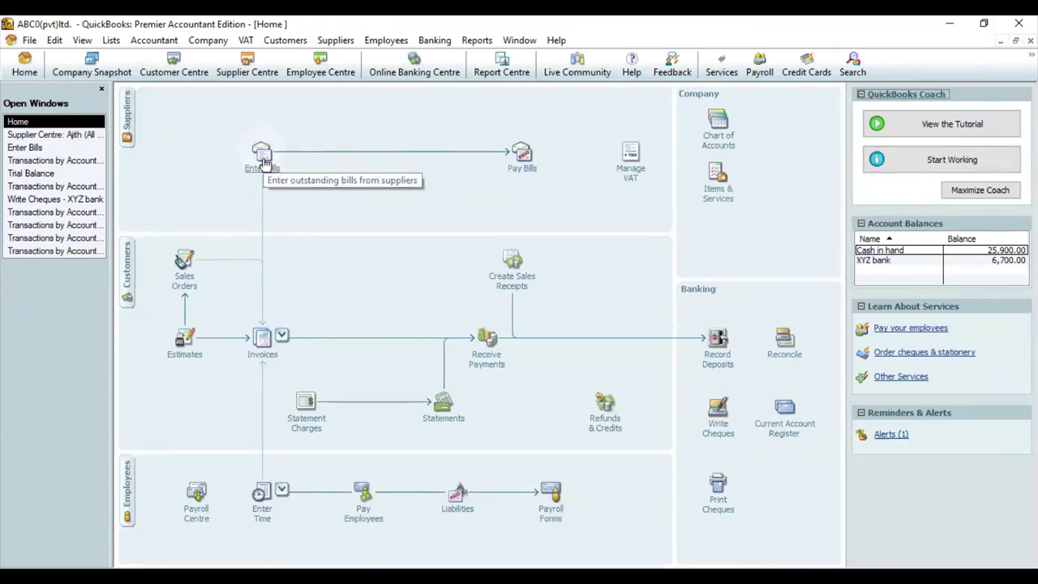
left_click(263, 158)
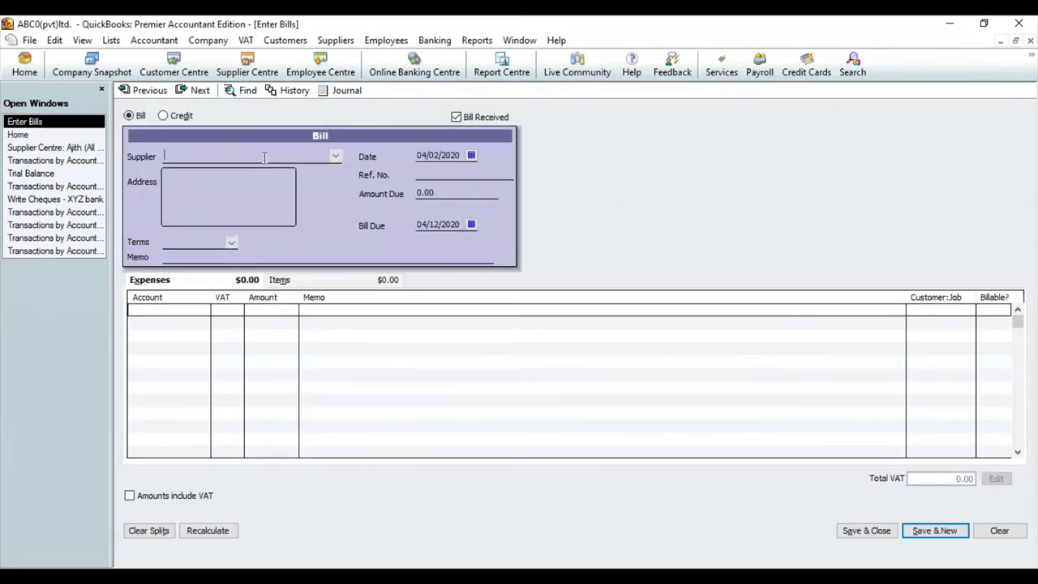
type("Ajith")
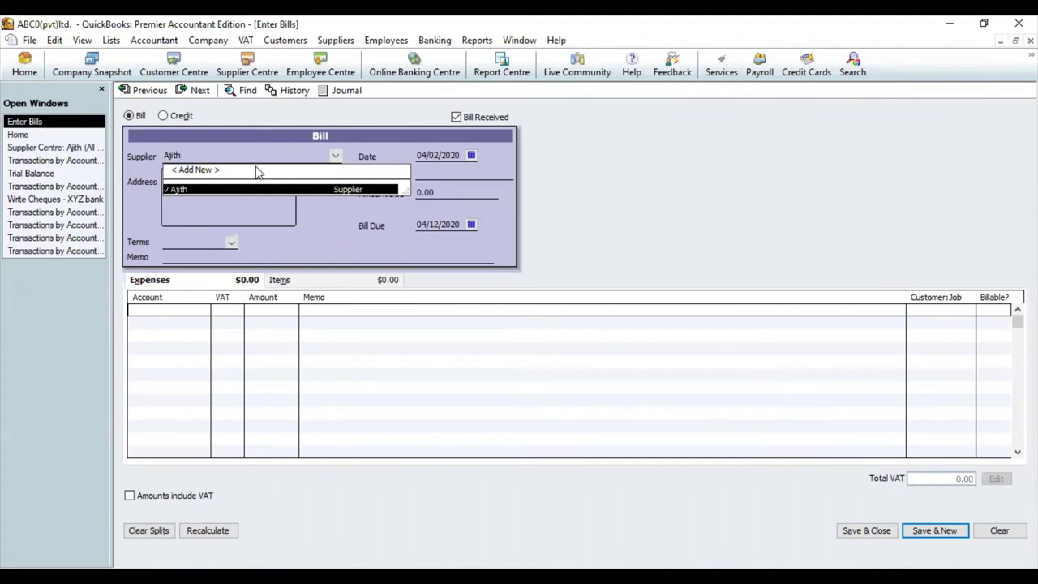
left_click(244, 192)
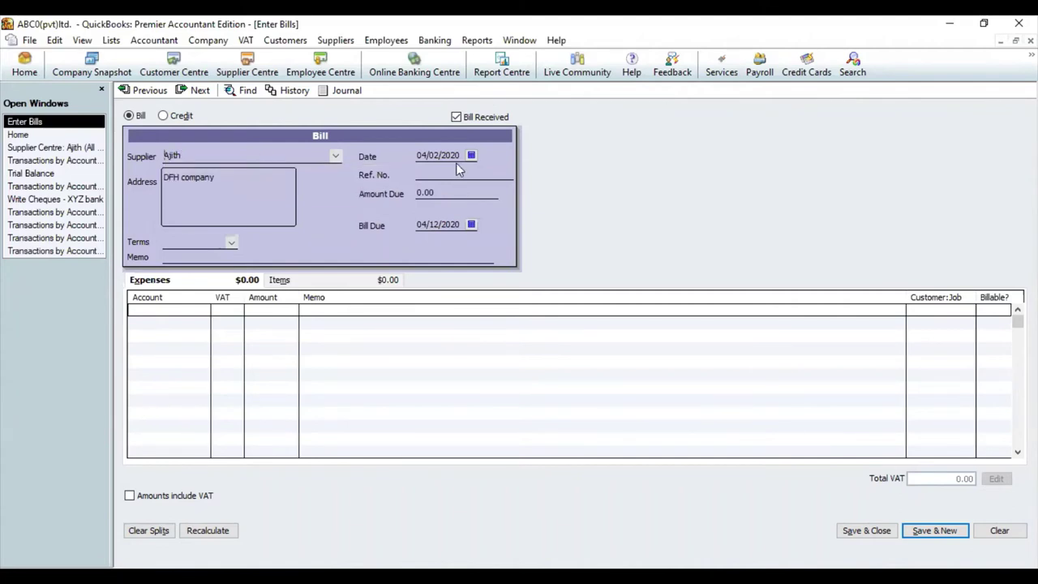
left_click(471, 157)
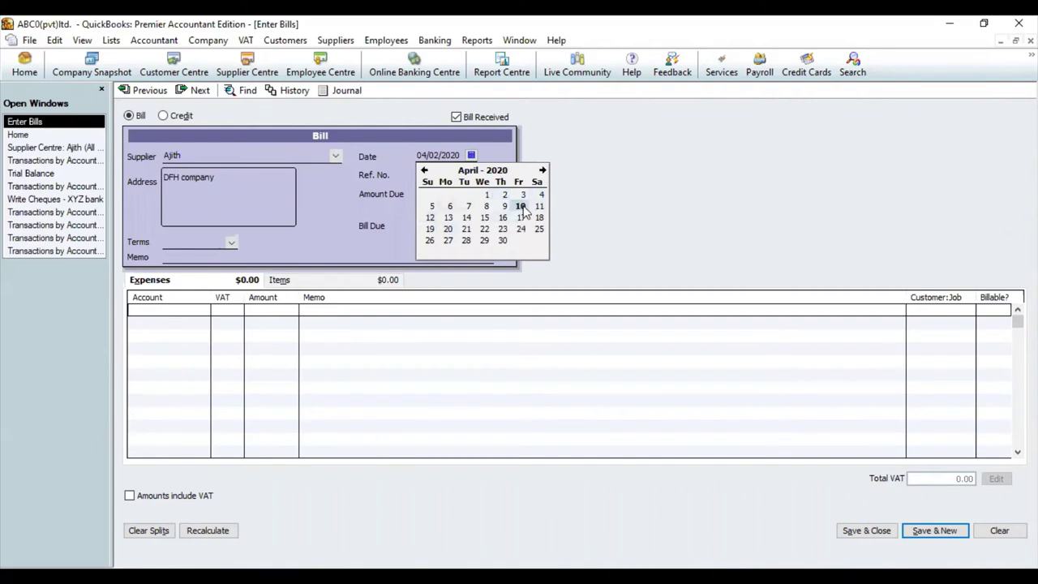
left_click(520, 206)
left_click(437, 175)
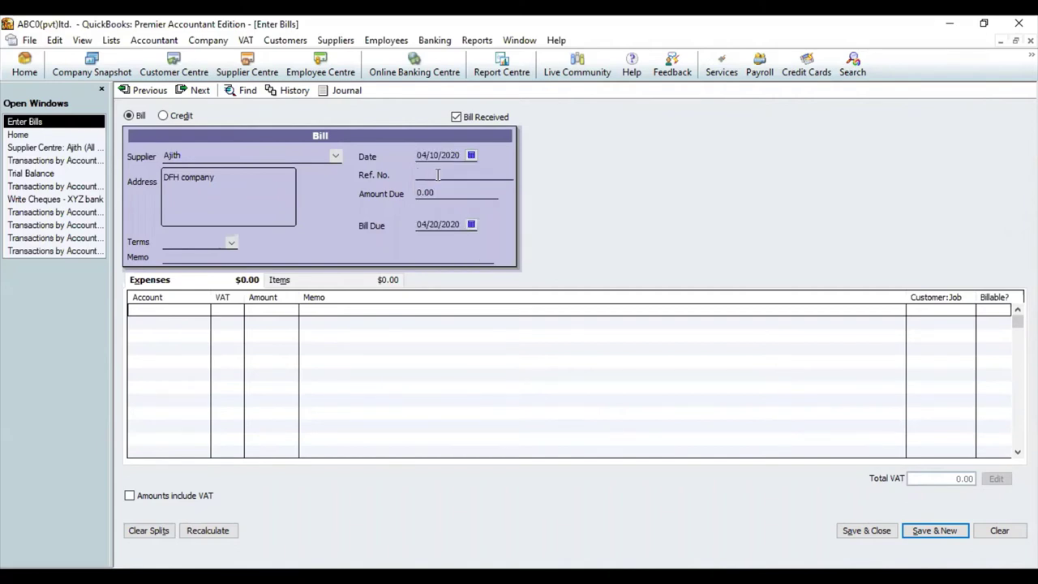
type("7894")
- Set the bill's amount due to 50,000.00 and its due date to 04/15/2020
left_click(452, 194)
key("BackSpace")
key("BackSpace")
key("BackSpace")
key("BackSpace")
type("50000")
left_click(471, 224)
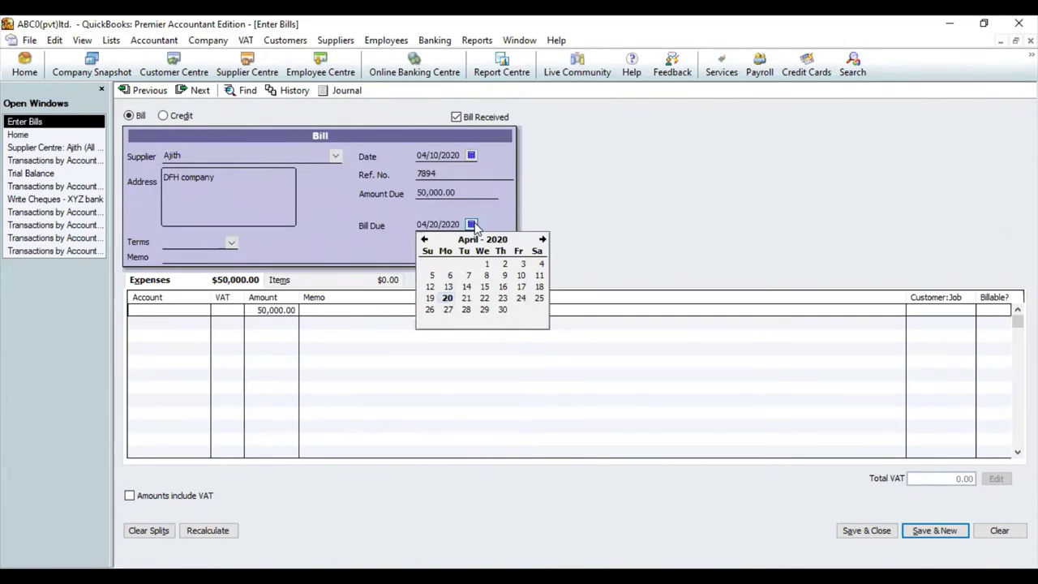
left_click(485, 289)
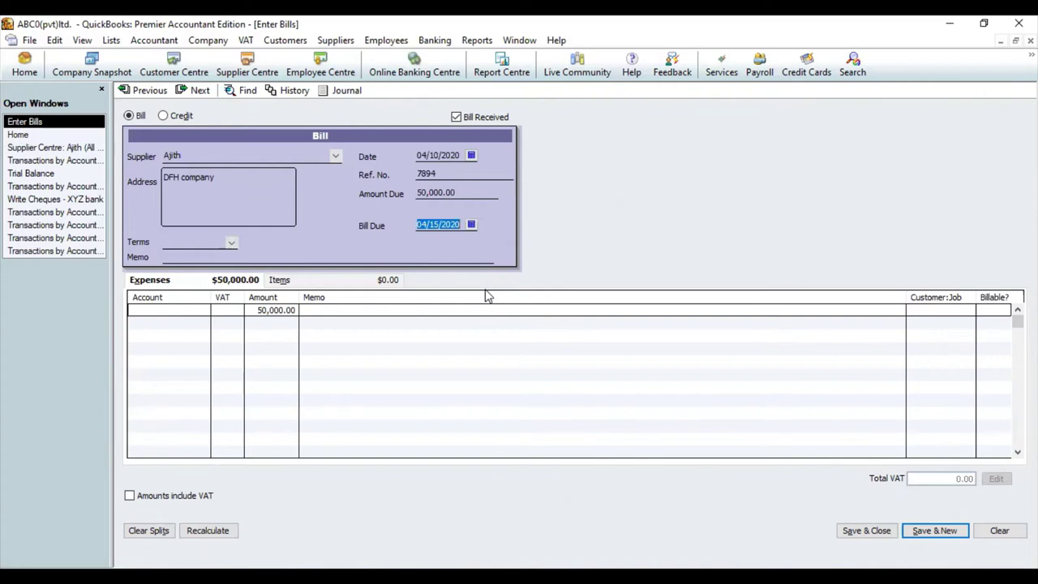
- Assign the bill's expense line to the consultation account and save the bill
left_click(174, 312)
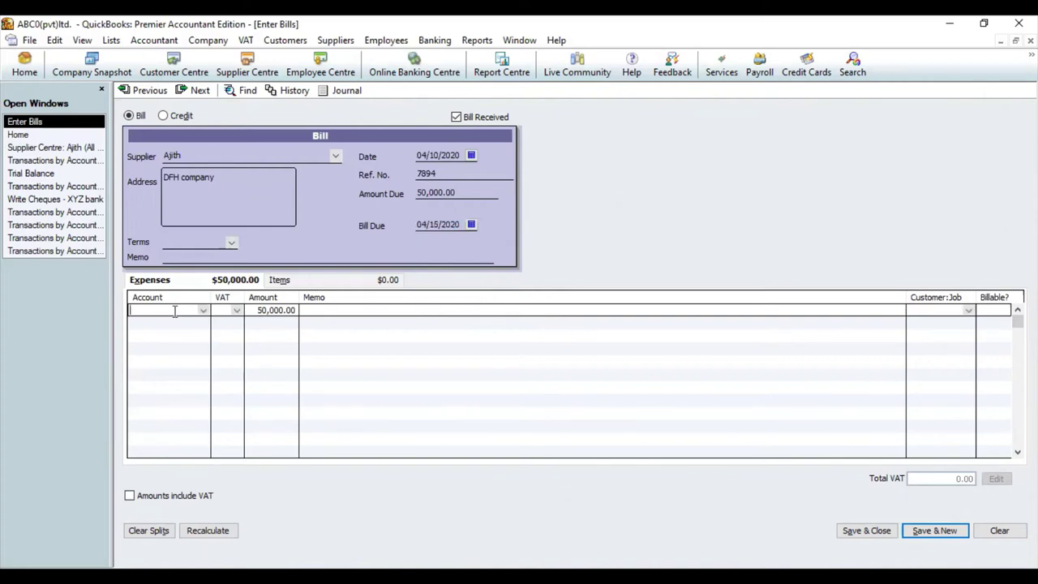
type("Cash in hand")
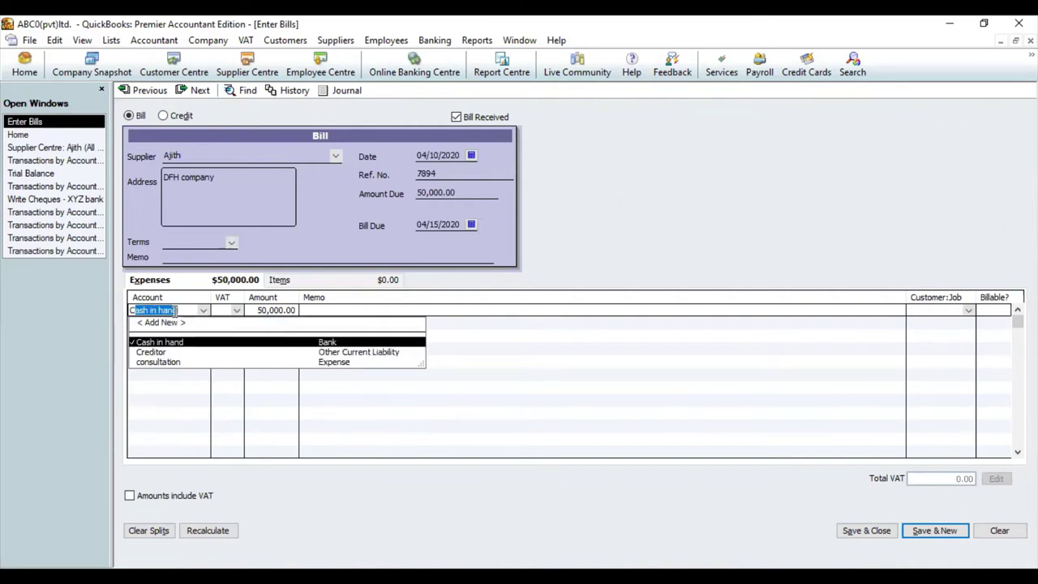
left_click(150, 363)
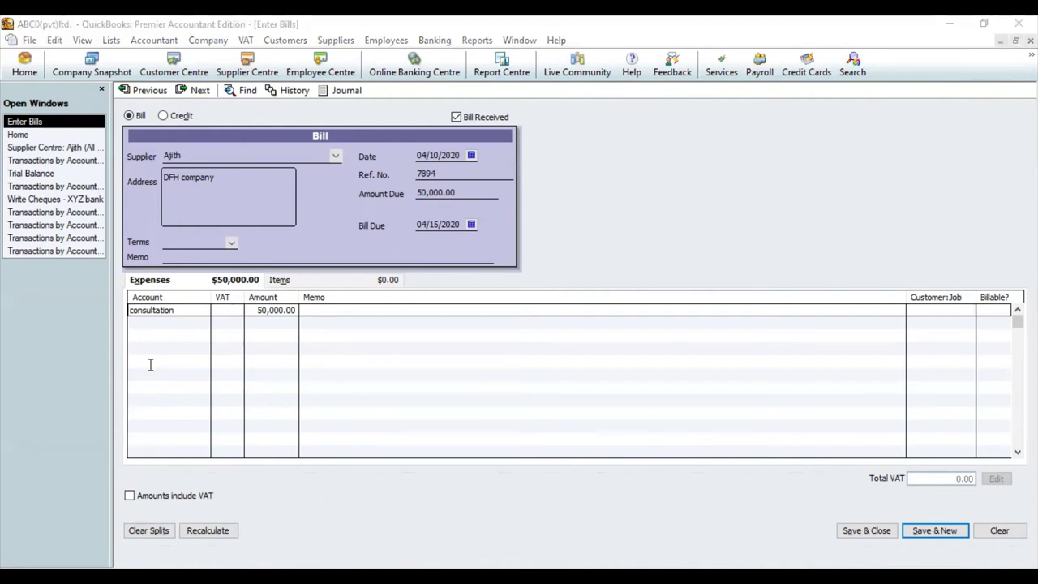
key("alt+s")
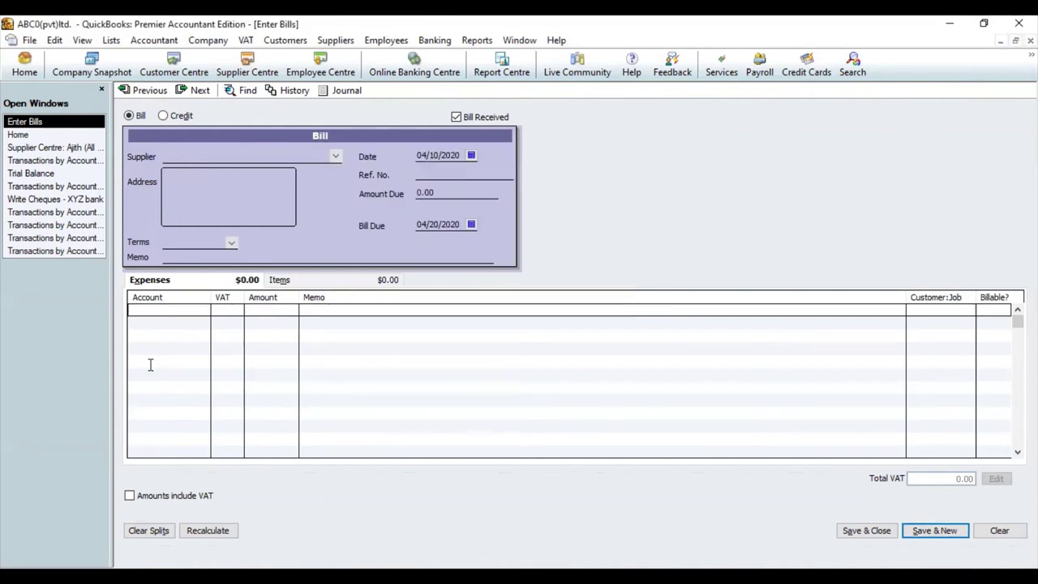
- Open Pay Bills and limit the list to bills due on or before 04/30/2020
left_click(39, 136)
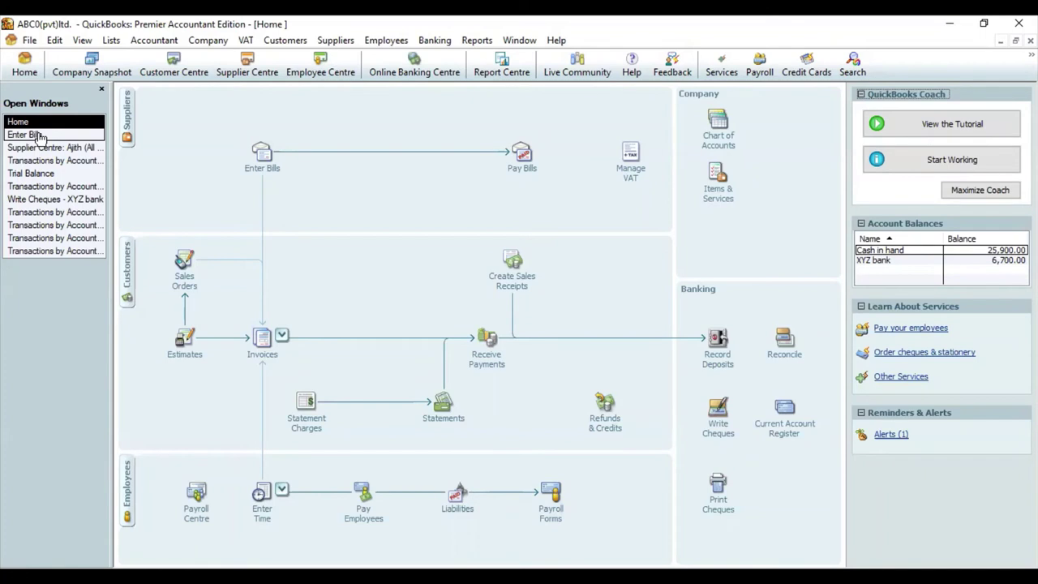
left_click(523, 162)
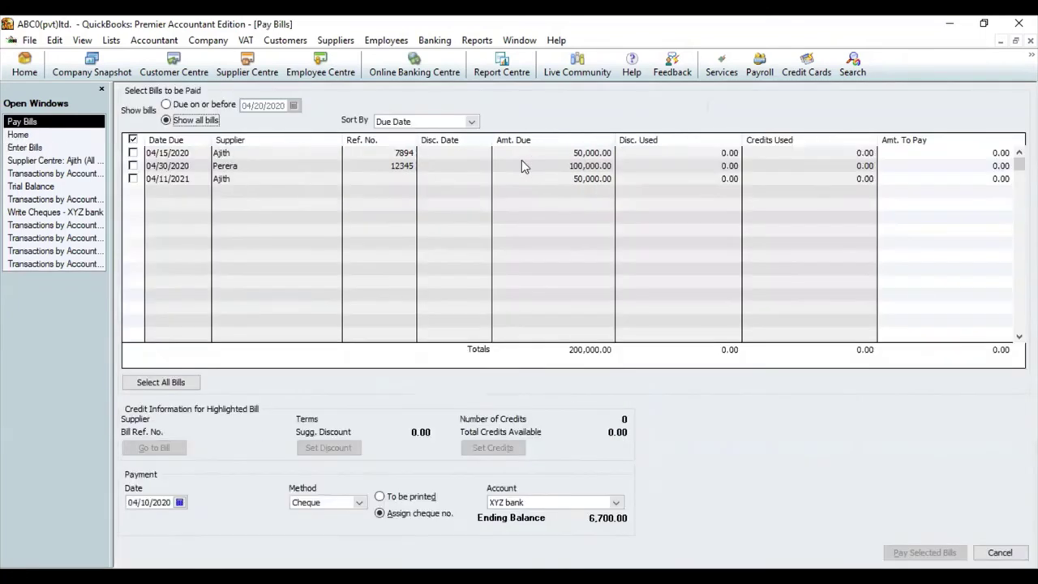
left_click(180, 107)
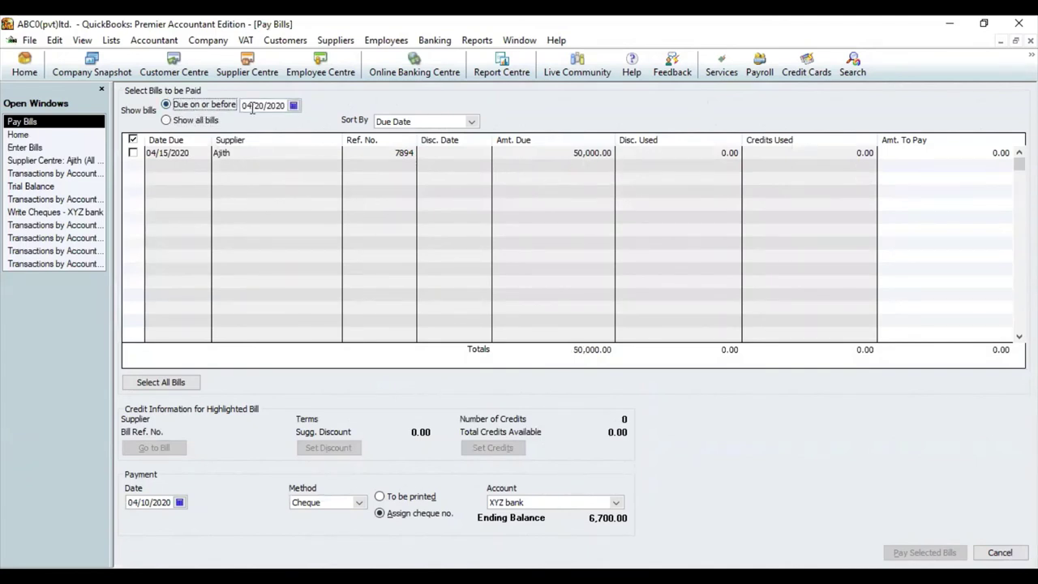
left_click(293, 107)
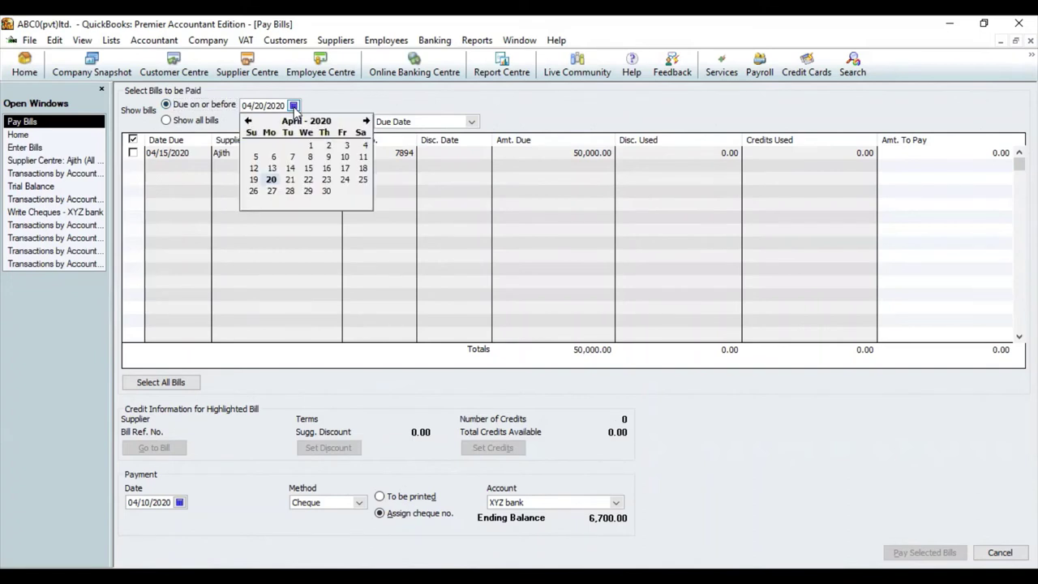
left_click(362, 180)
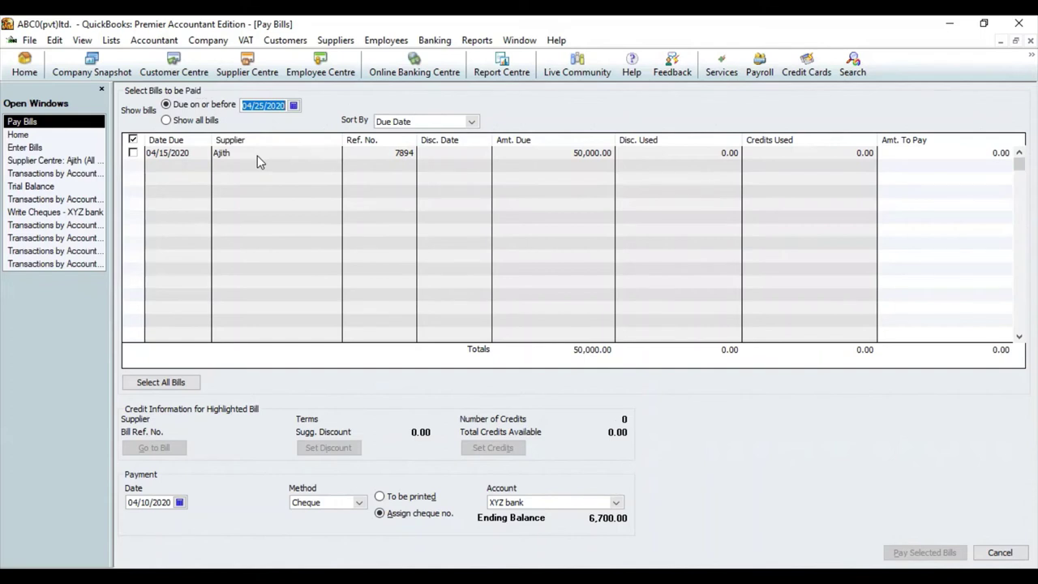
left_click(294, 105)
left_click(326, 190)
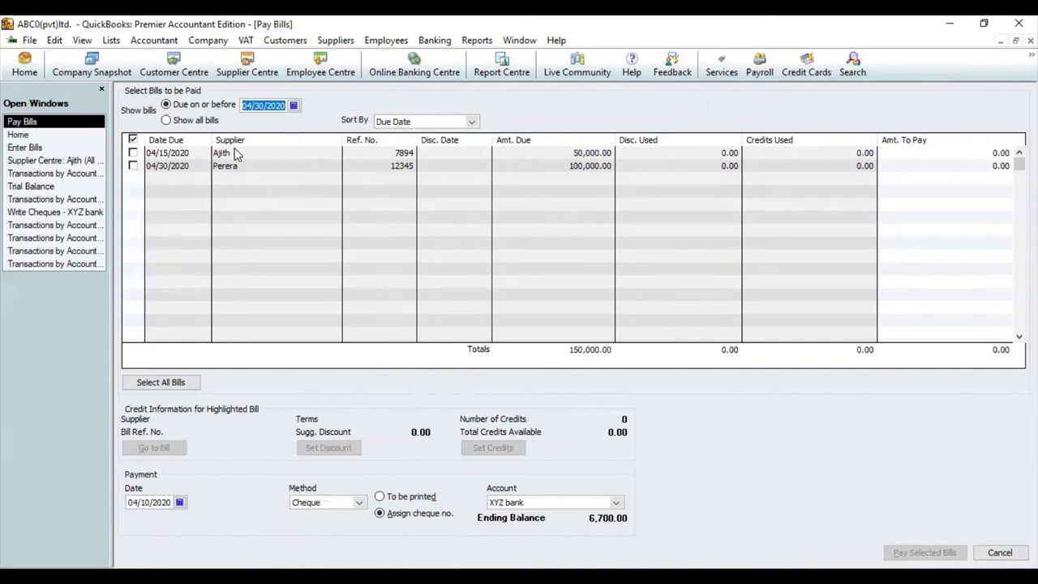
- Select the DFH company supplier's bill due 04/15/2020 for payment, keeping XYZ bank as the payment account
left_click(132, 152)
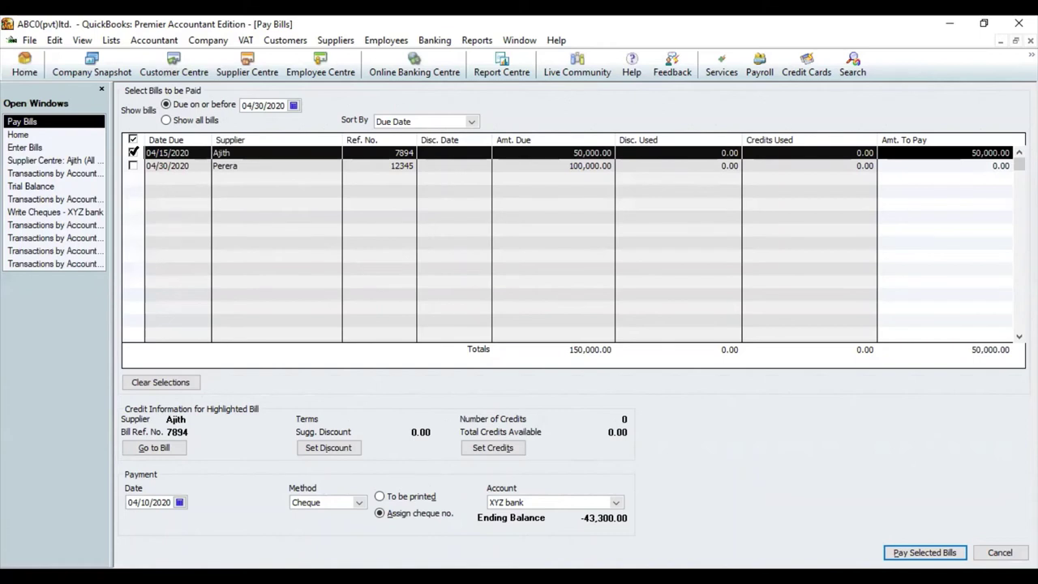
left_click(616, 503)
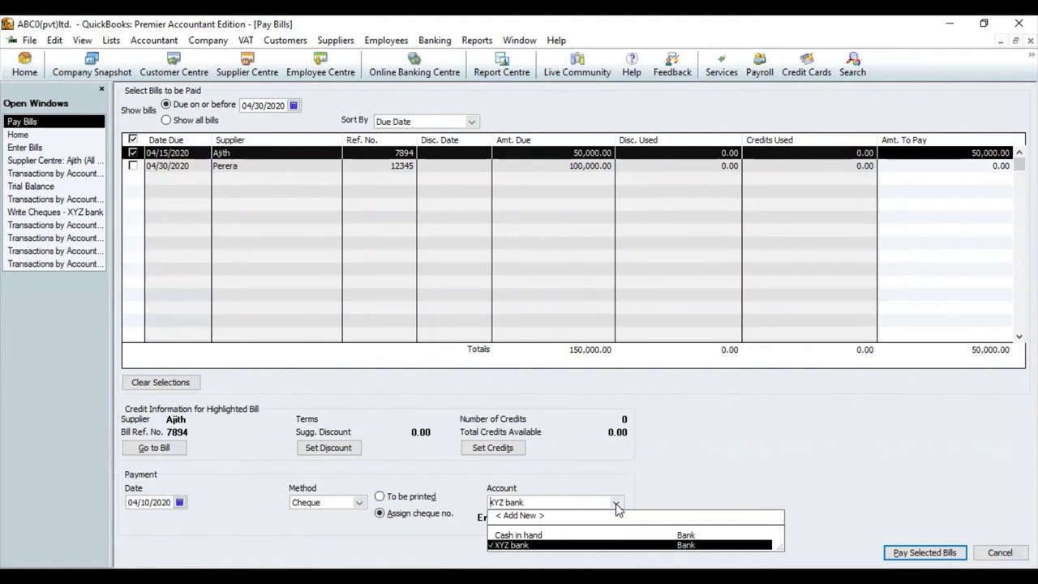
left_click(661, 496)
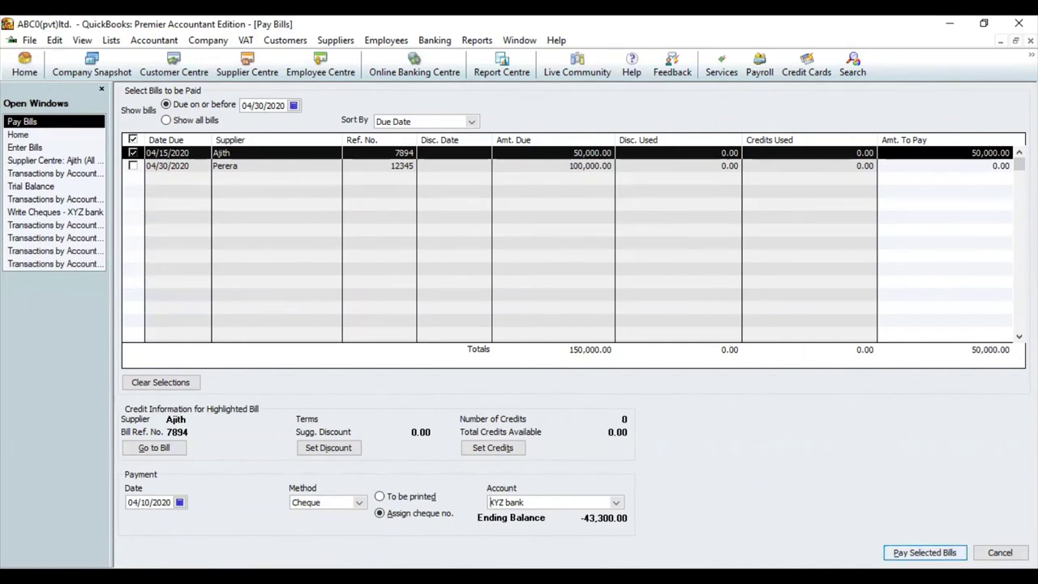
- Pay the selected 50,000.00 bill with cheque number 789456, accept the back-dated transaction, and close the payment summary
left_click(925, 552)
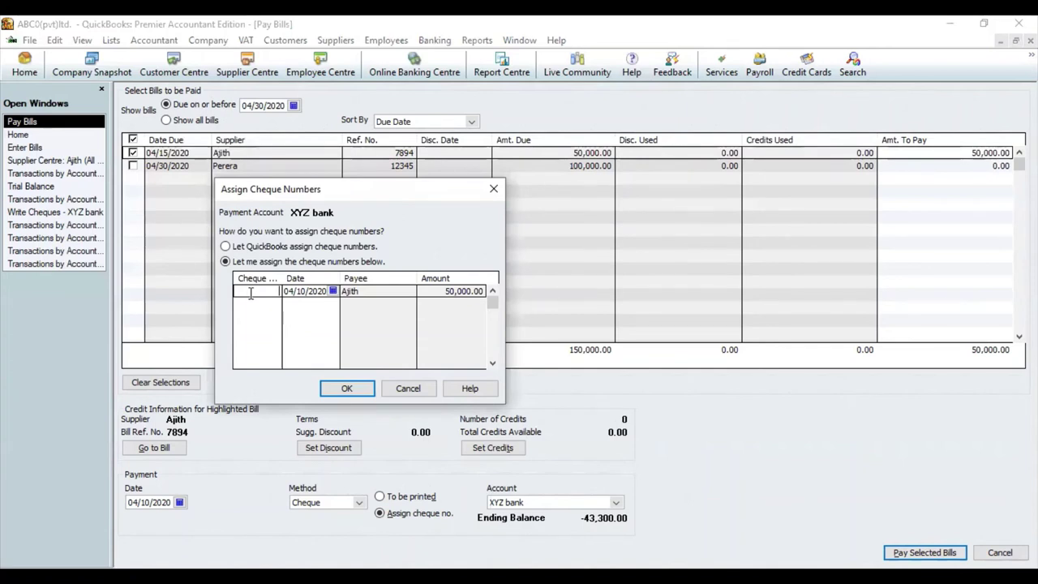
type("789456")
left_click(364, 390)
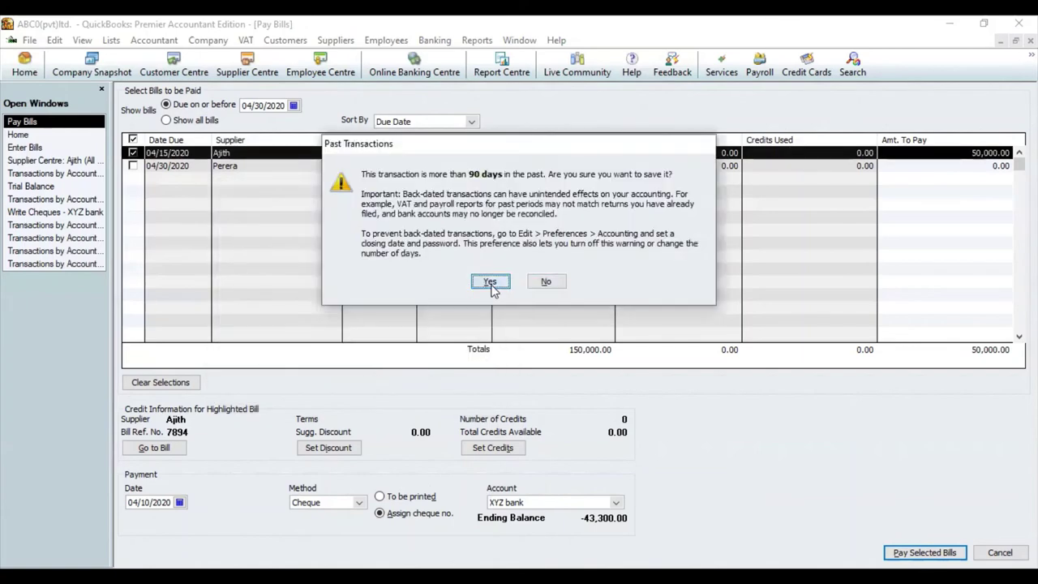
left_click(491, 285)
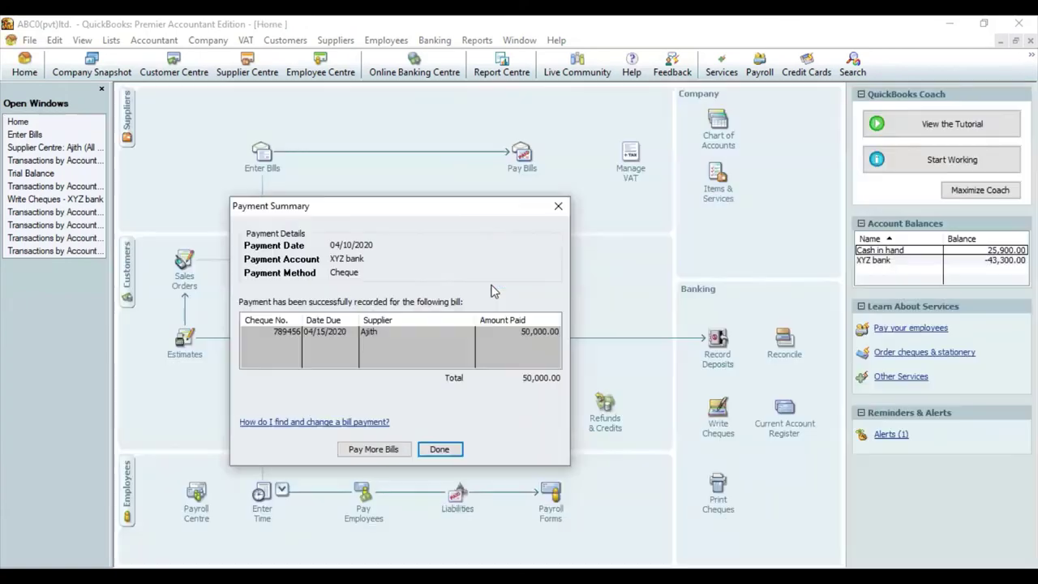
left_click(439, 448)
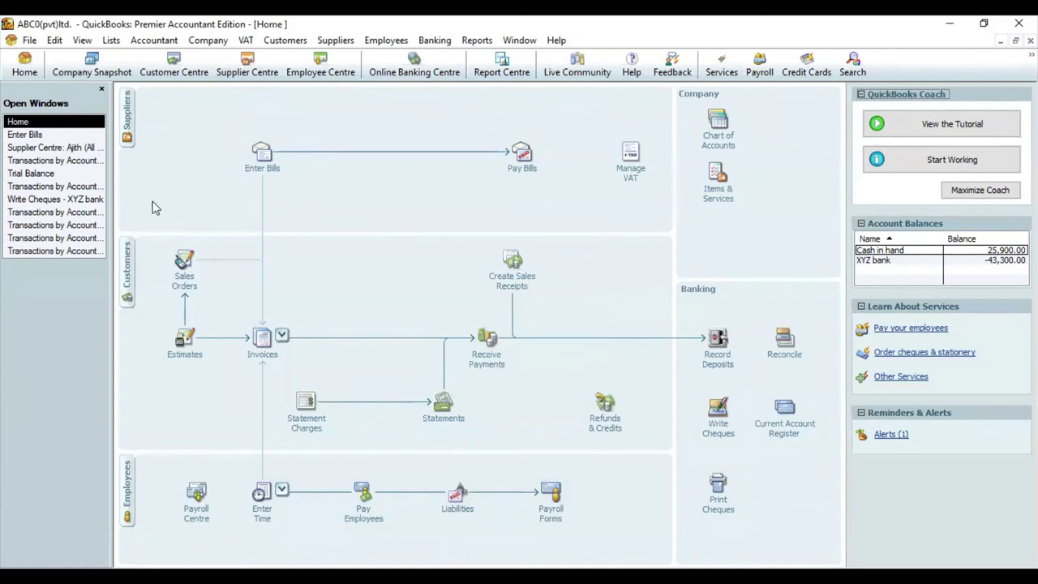
- Check the Accounts Payable balance in the trial balance, its transactions, and the DFH company supplier's bill with reference 7894
left_click(45, 174)
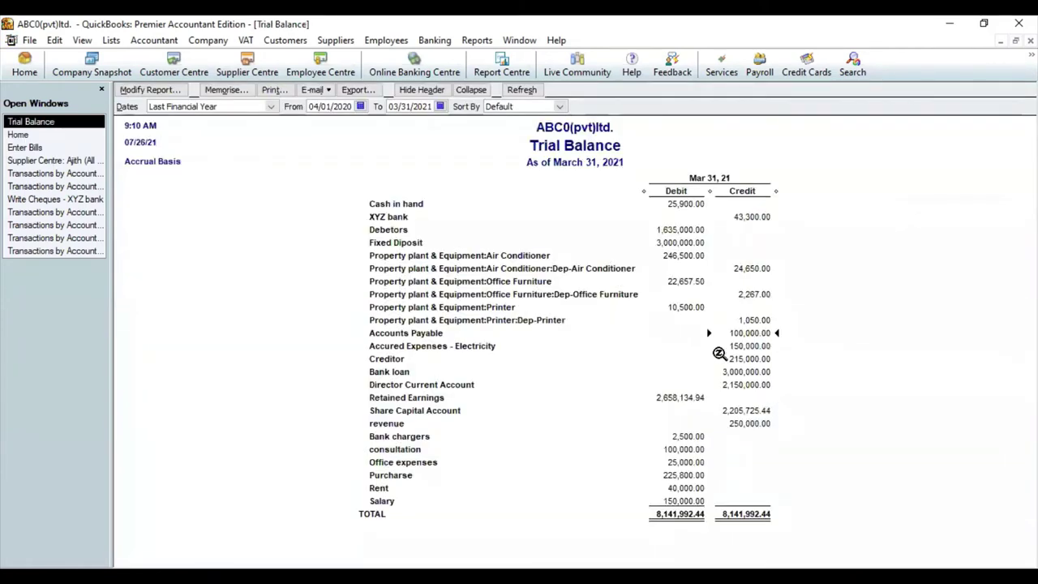
double_click(750, 332)
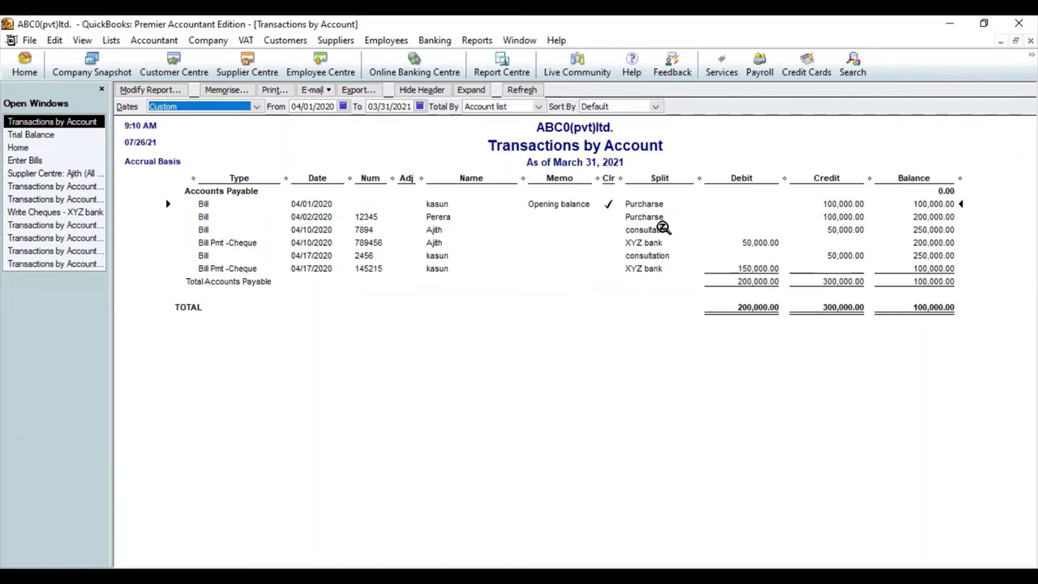
double_click(653, 231)
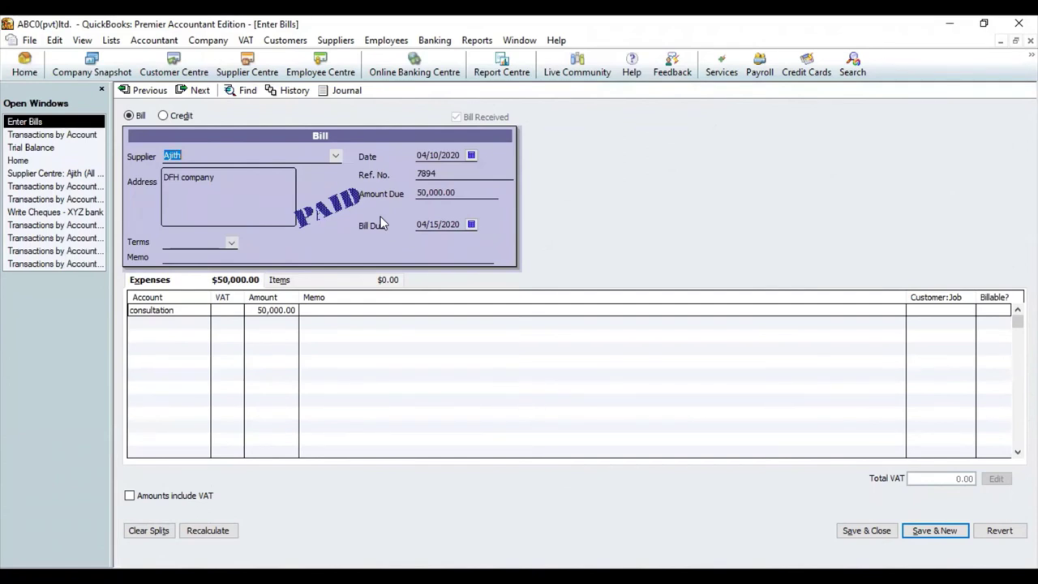
left_click(84, 154)
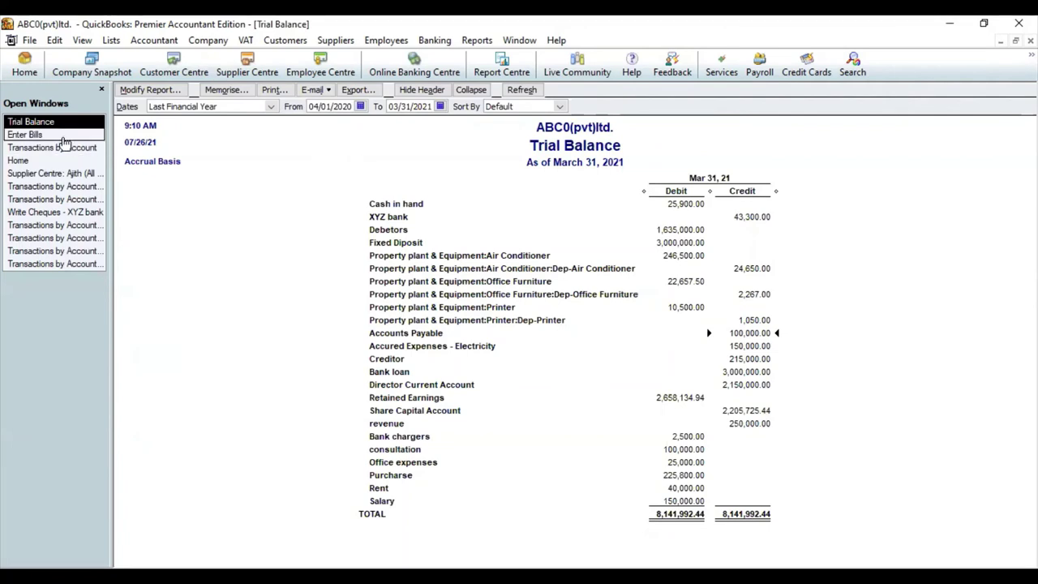
left_click(32, 134)
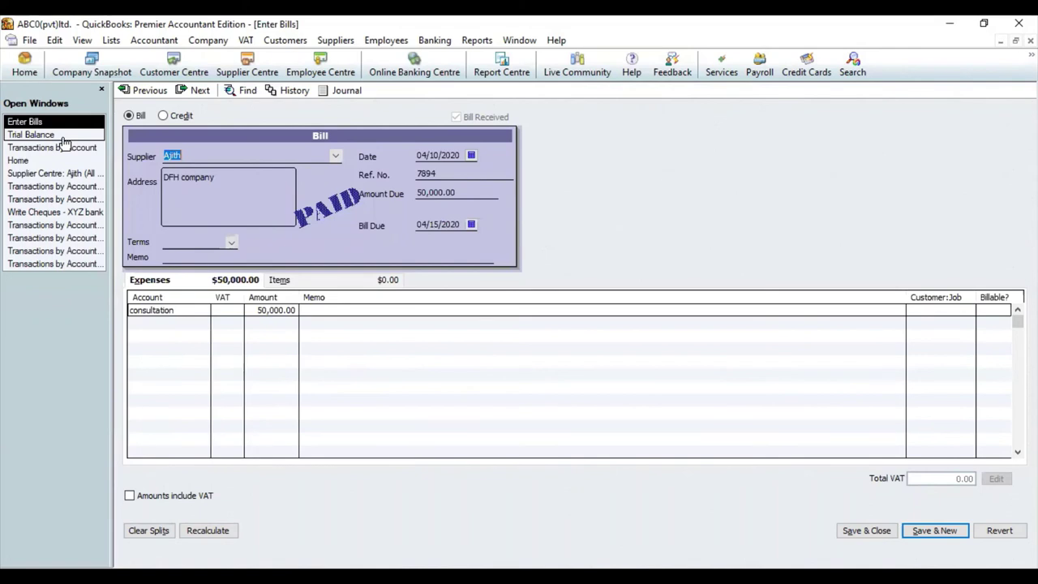
- Reopen Pay Bills, limit the list to bills due on or before 04/30/2020, and select the bill with reference 12345
left_click(37, 161)
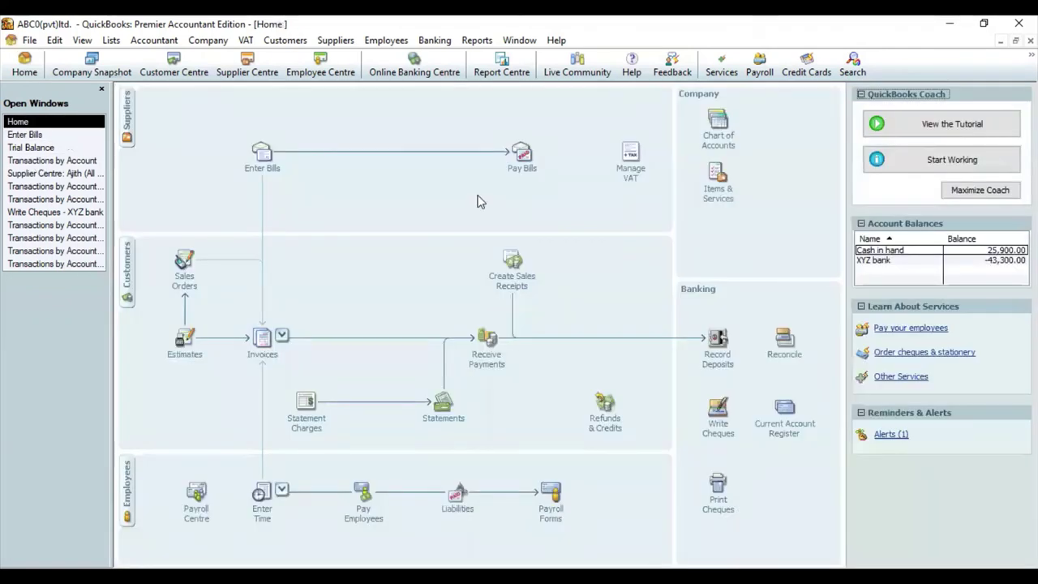
left_click(523, 156)
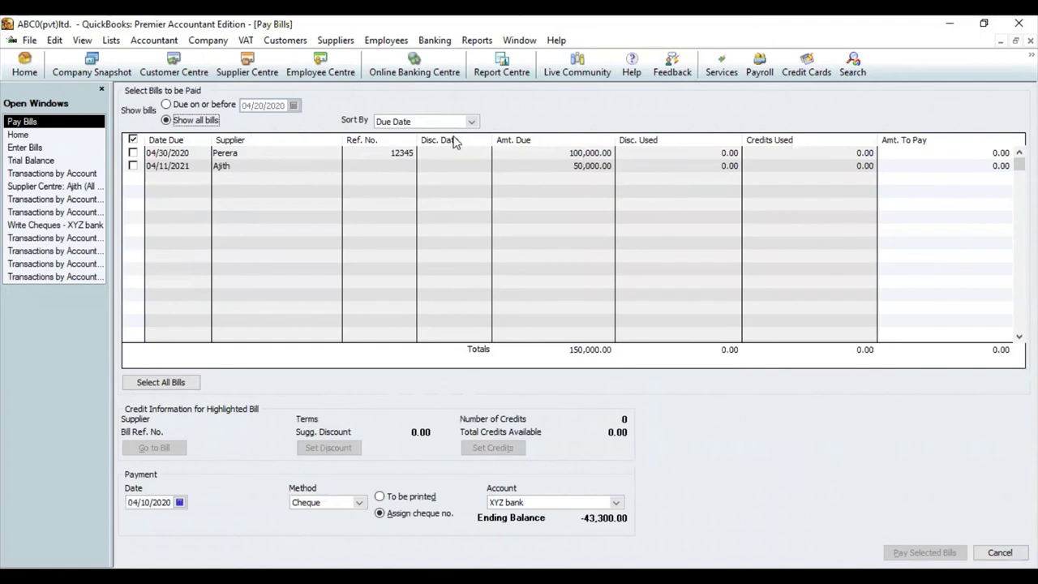
left_click(185, 105)
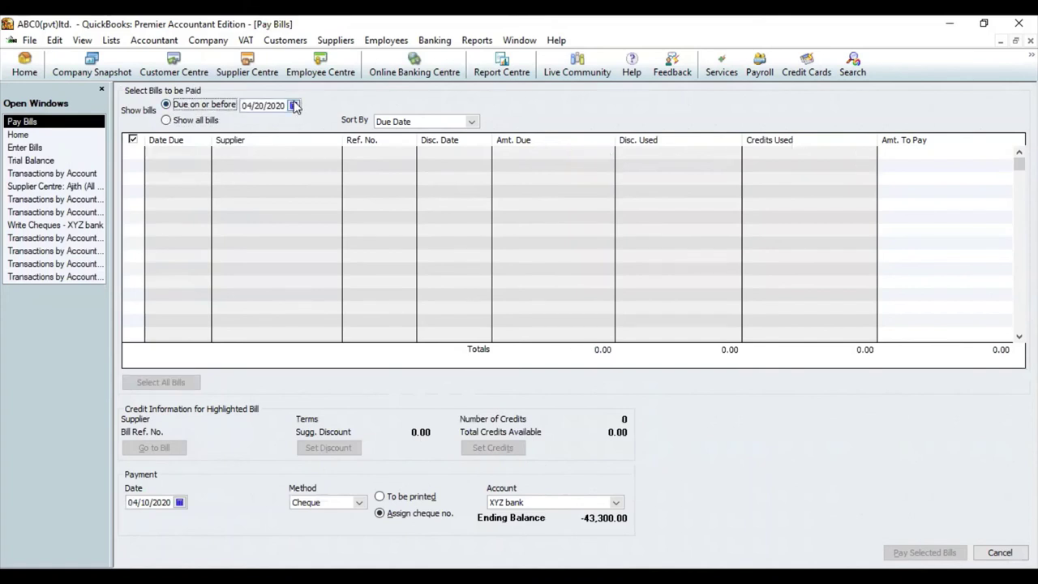
left_click(294, 105)
left_click(327, 192)
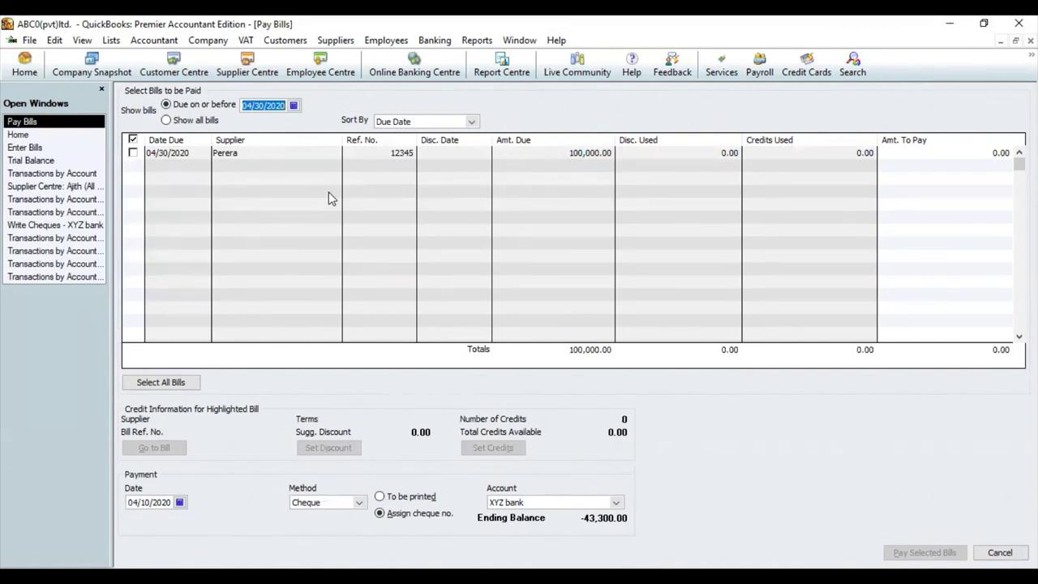
left_click(133, 152)
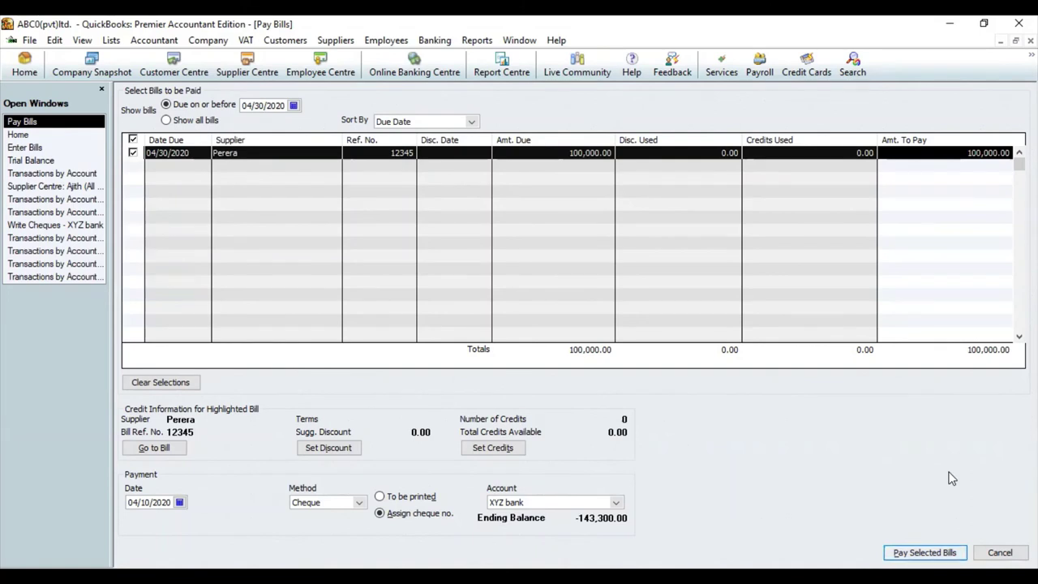
- Pay the selected bill with cheque number 561456 dated 04/30/2020, accept the back-dated transaction, and close the payment summary
key("Return")
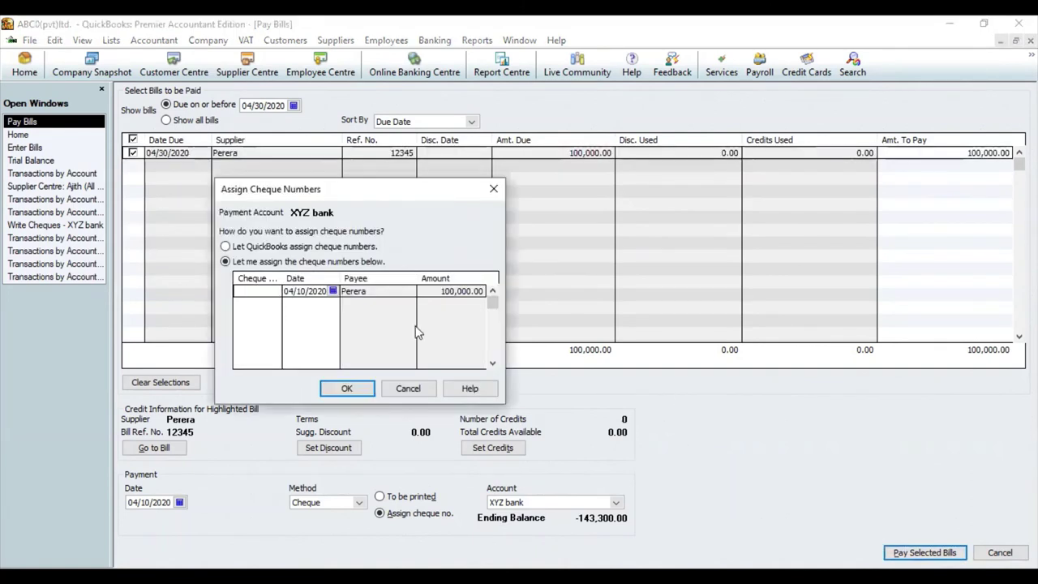
type("561456")
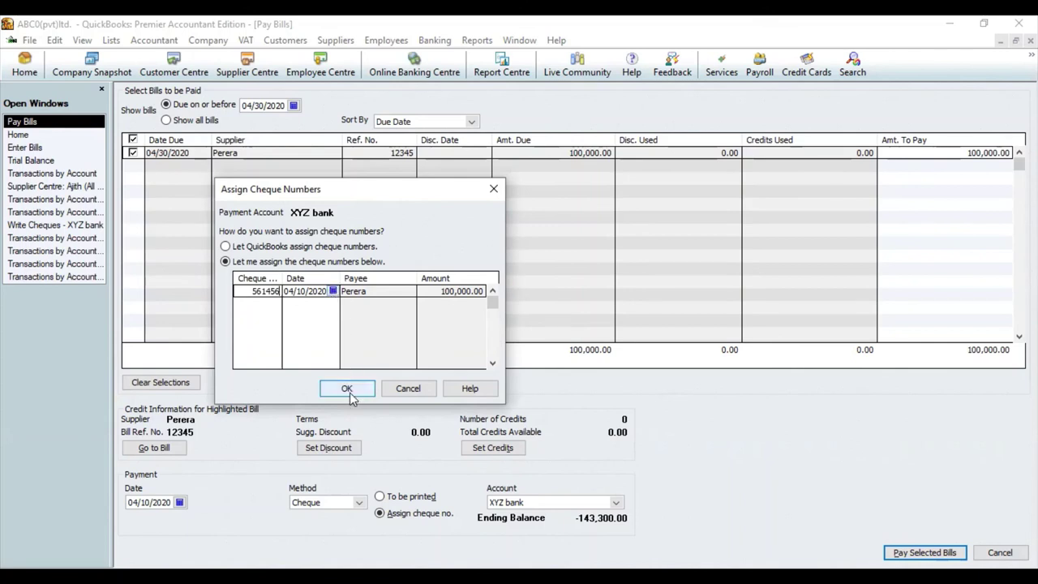
key("Tab")
left_click(332, 292)
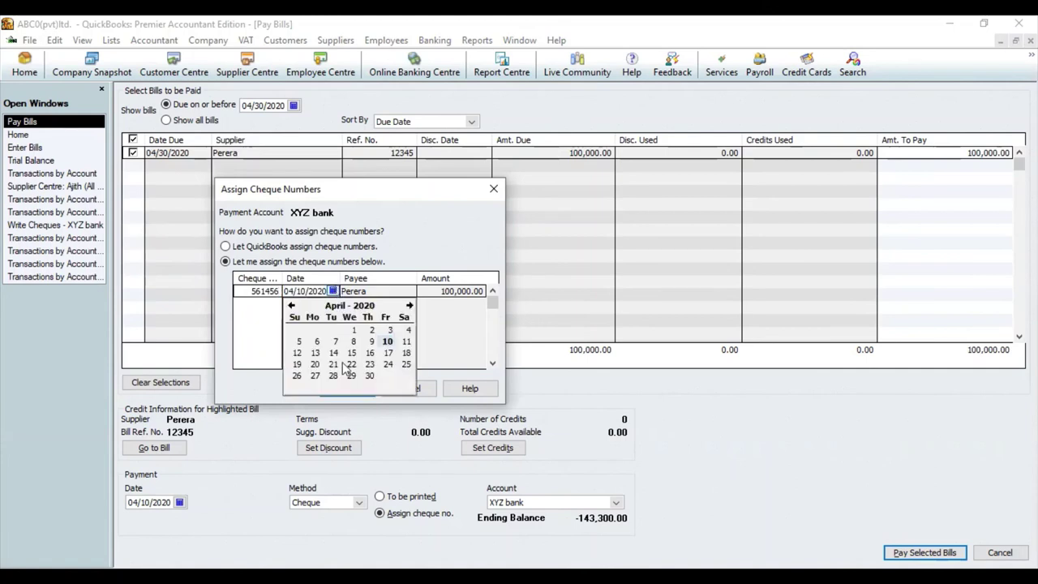
left_click(369, 376)
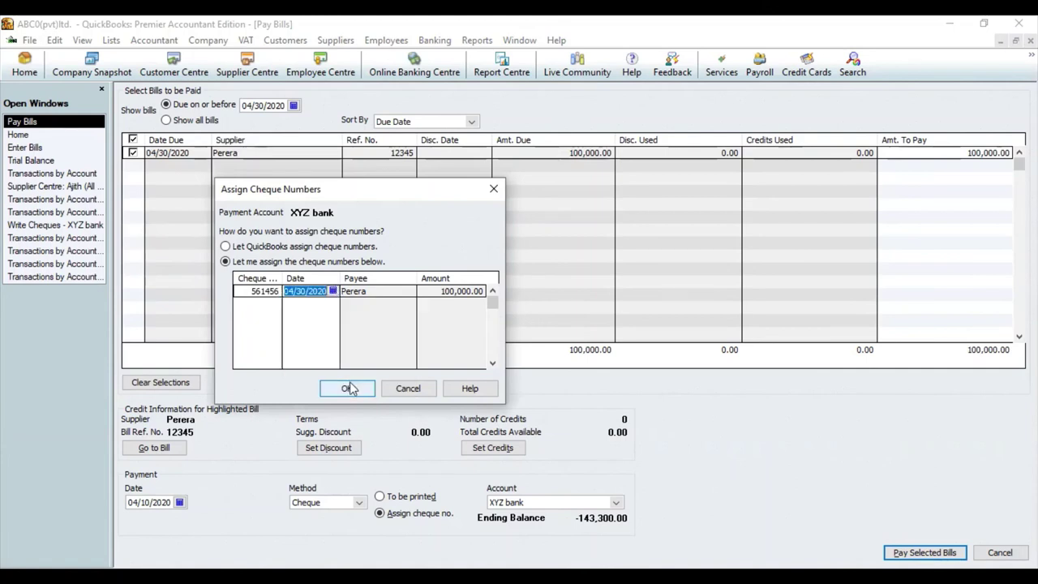
left_click(348, 388)
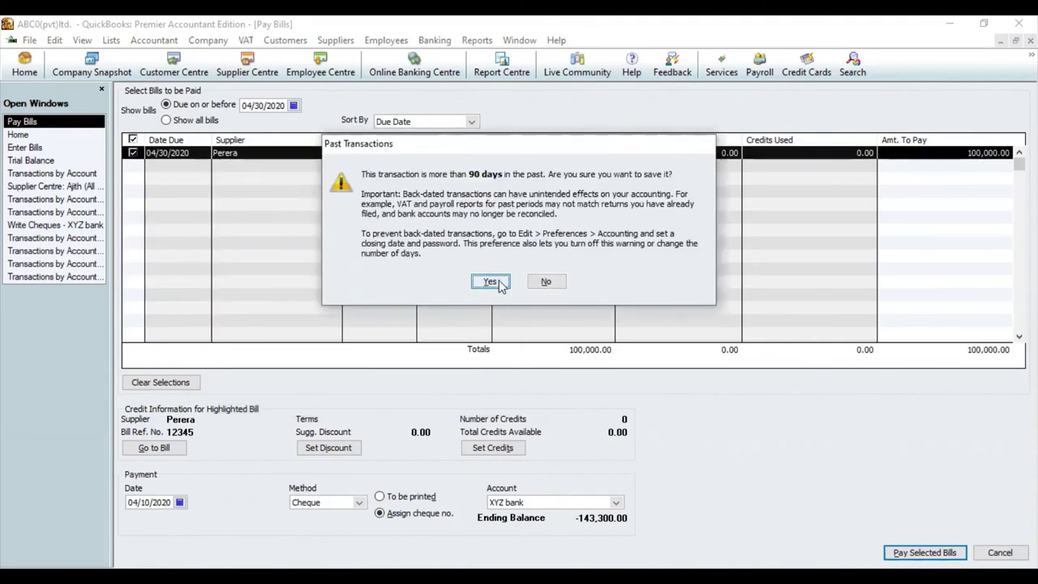
left_click(491, 281)
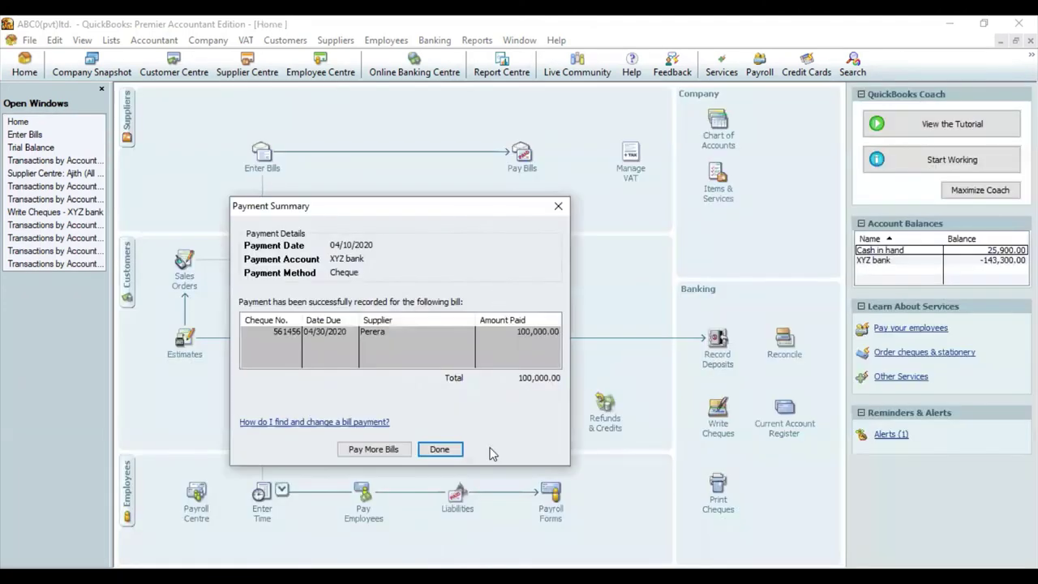
left_click(439, 449)
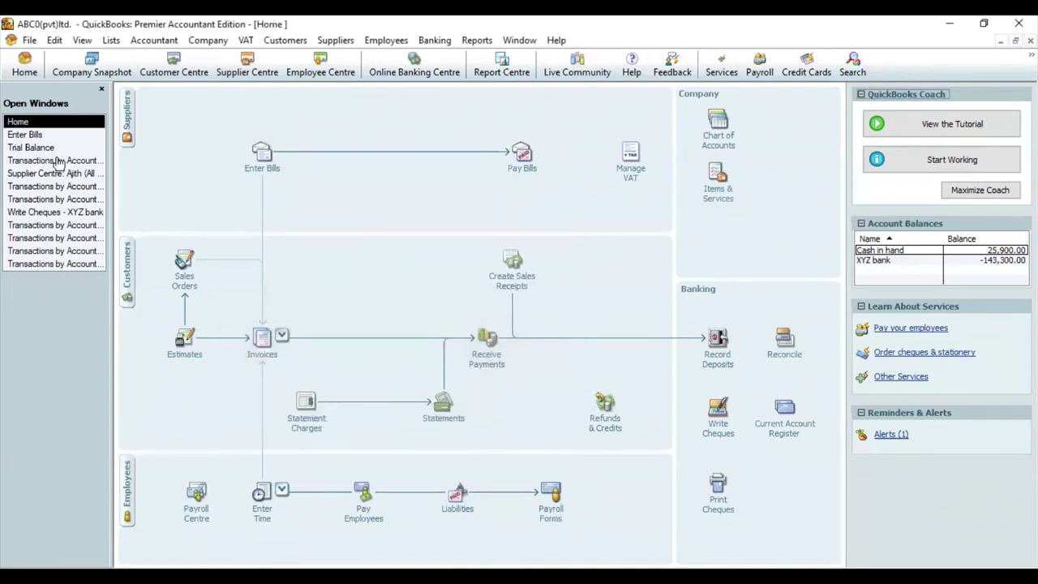
- Review the Accounts Payable transactions behind the trial balance figure and open the 04/02/2020 bill with reference 12345
left_click(32, 148)
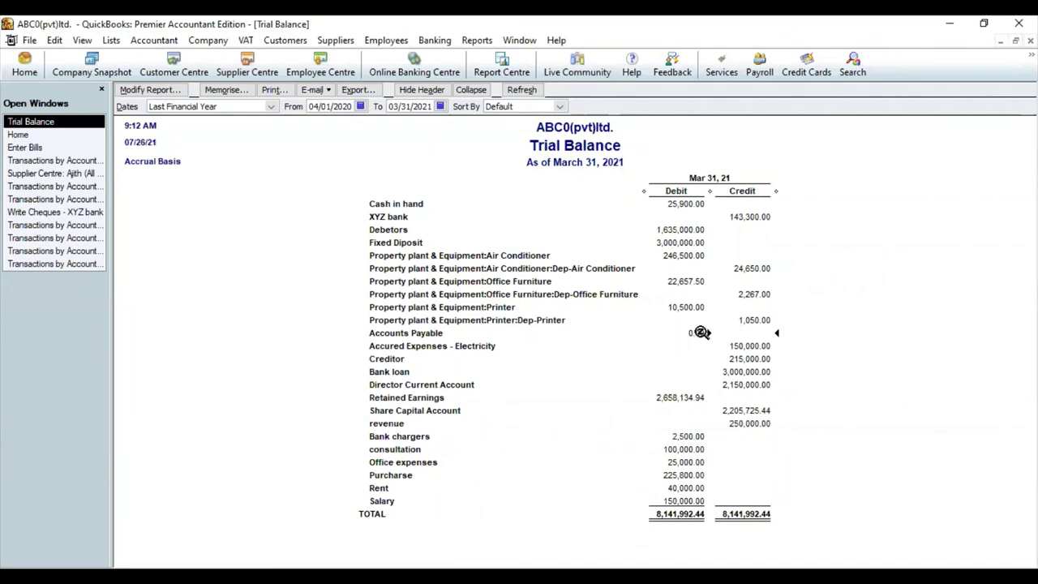
double_click(700, 332)
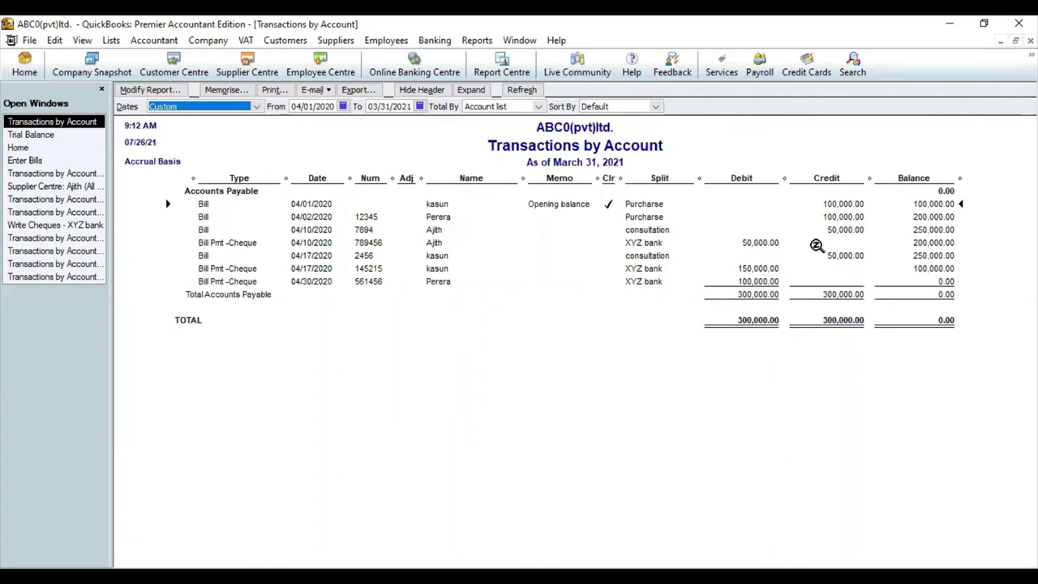
double_click(839, 216)
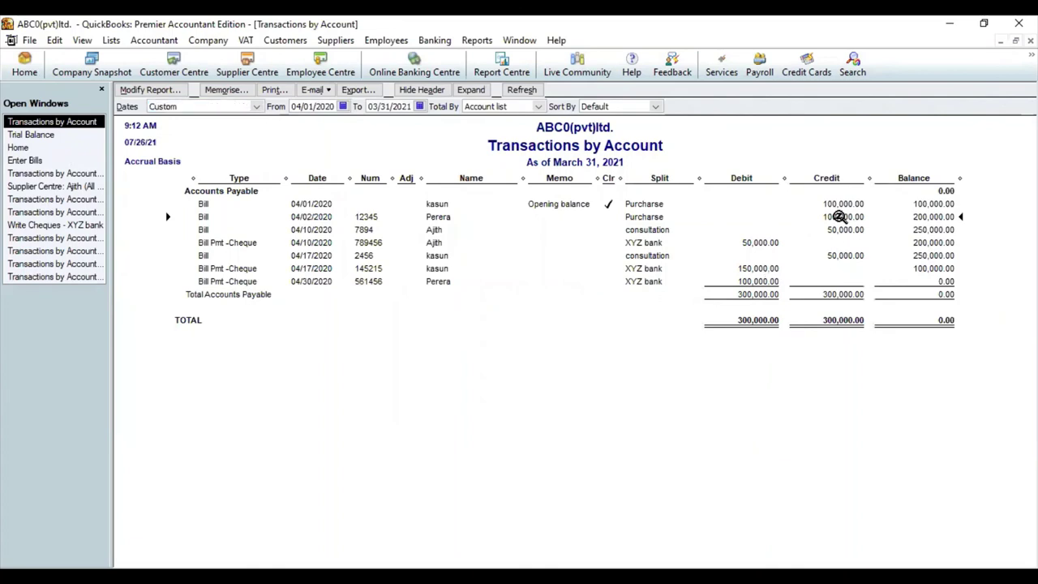